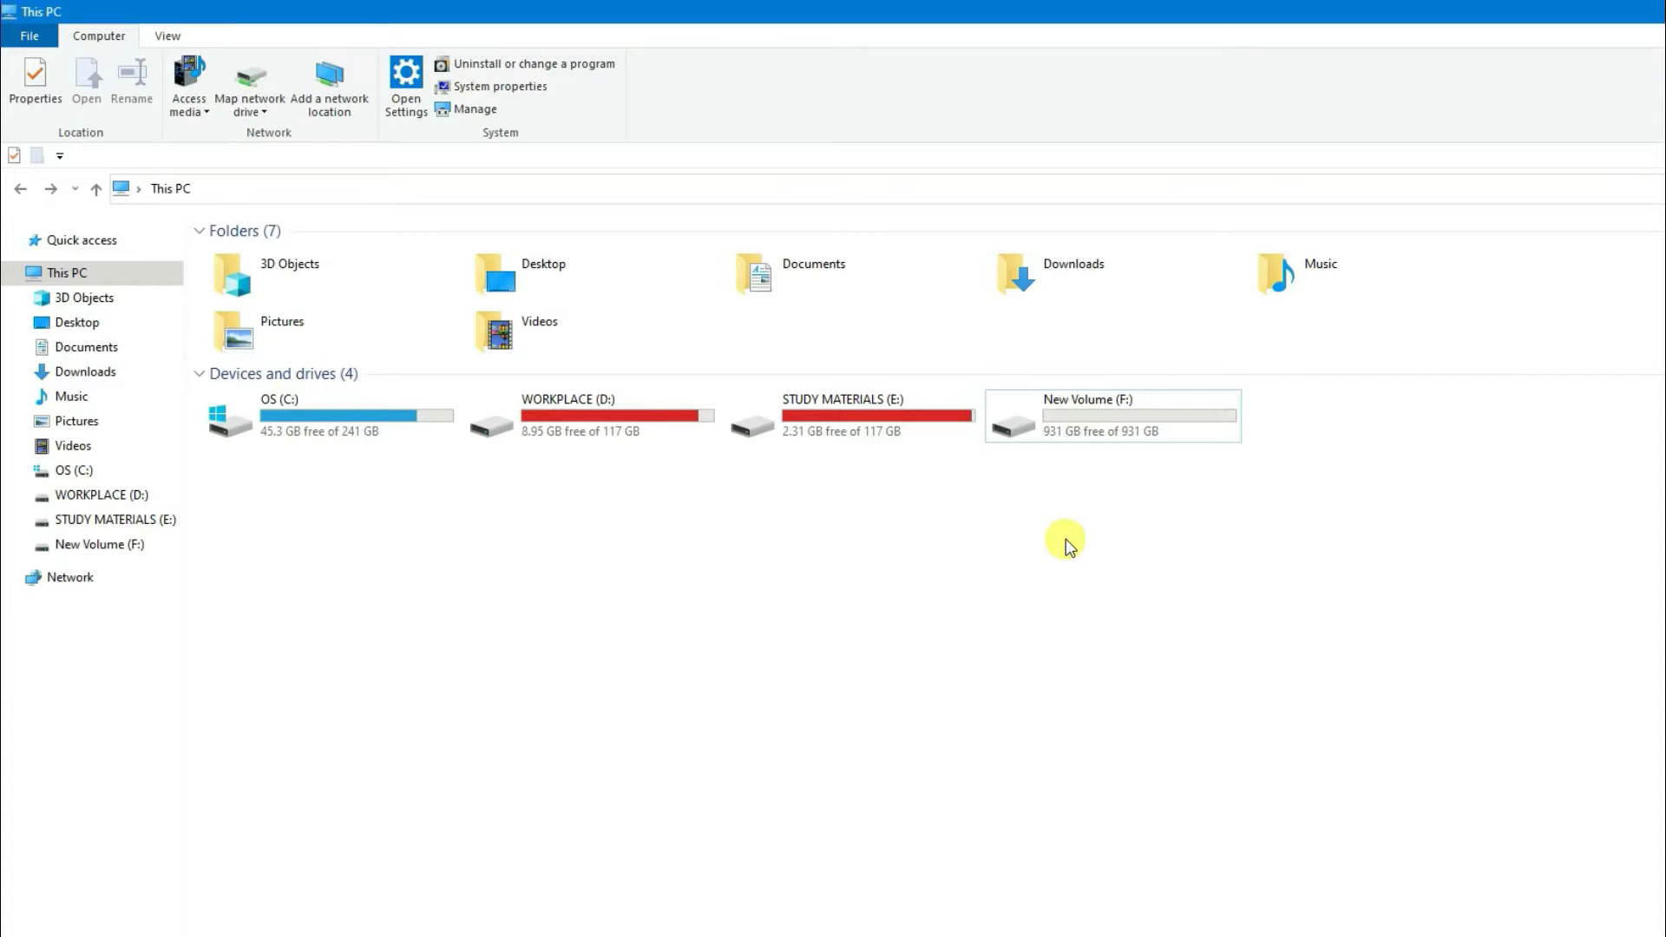
- Select the New Volume (F:) drive in This PC to check its details
{"action": "left_click", "coordinate": [1132, 427]}
{"action": "left_click", "coordinate": [1060, 502]}
{"action": "mouse_move", "coordinate": [1140, 417]}
{"action": "left_click", "coordinate": [1133, 413]}
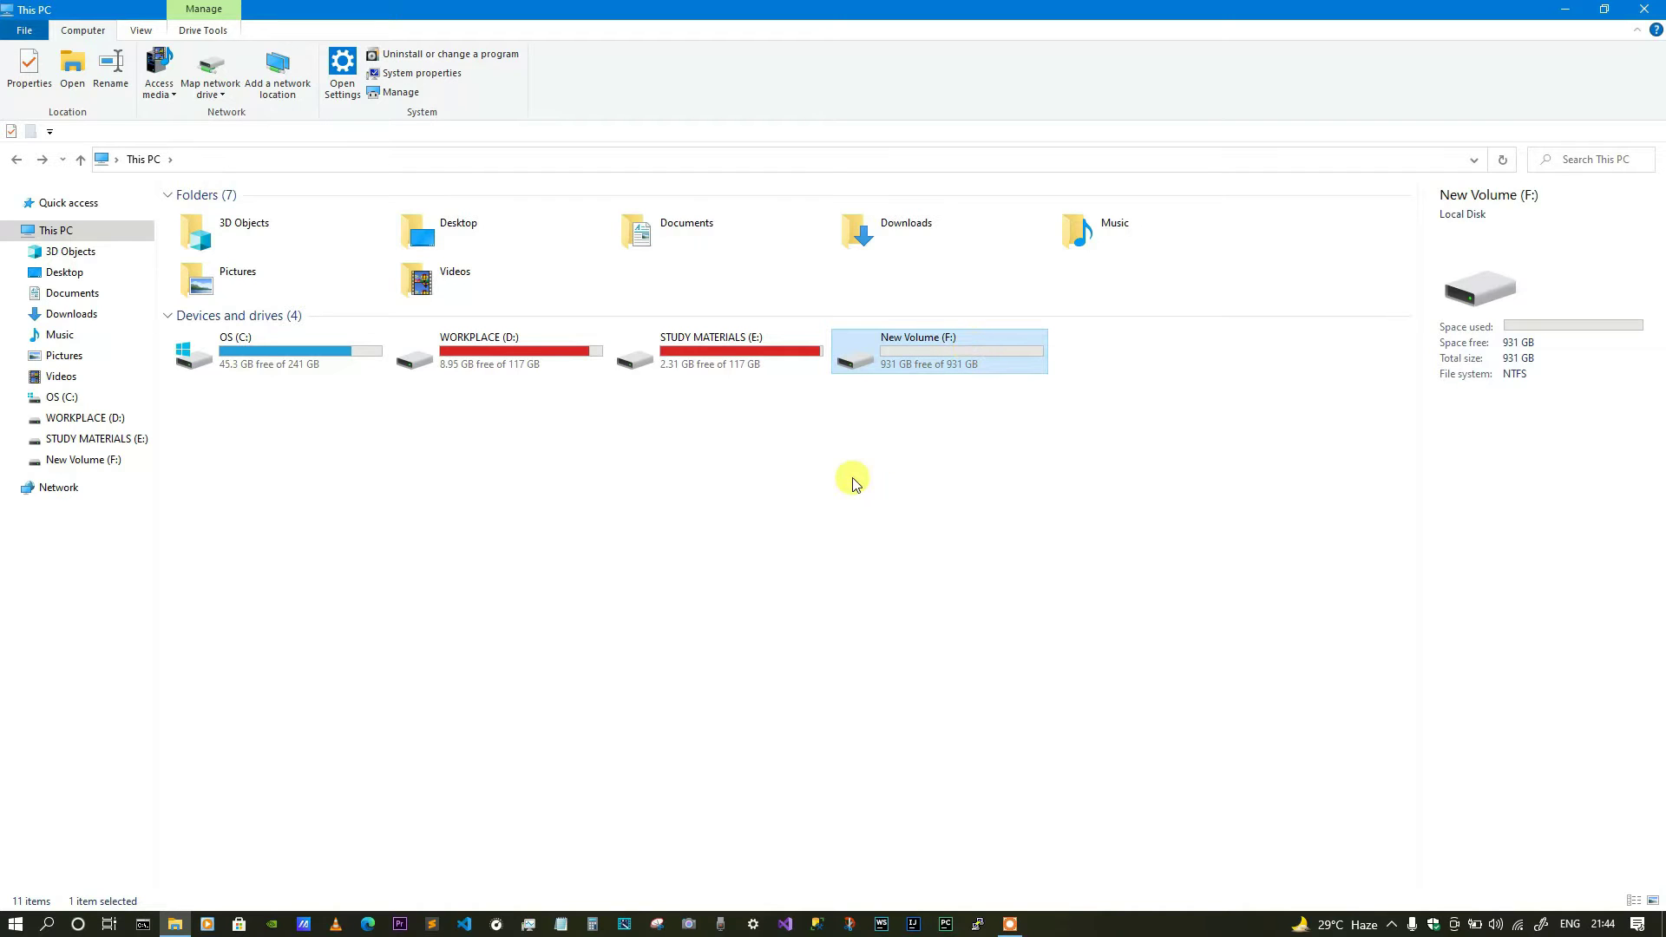
- Launch Disk Management by searching 'disk part', then reposition its window
{"action": "left_click", "coordinate": [48, 924]}
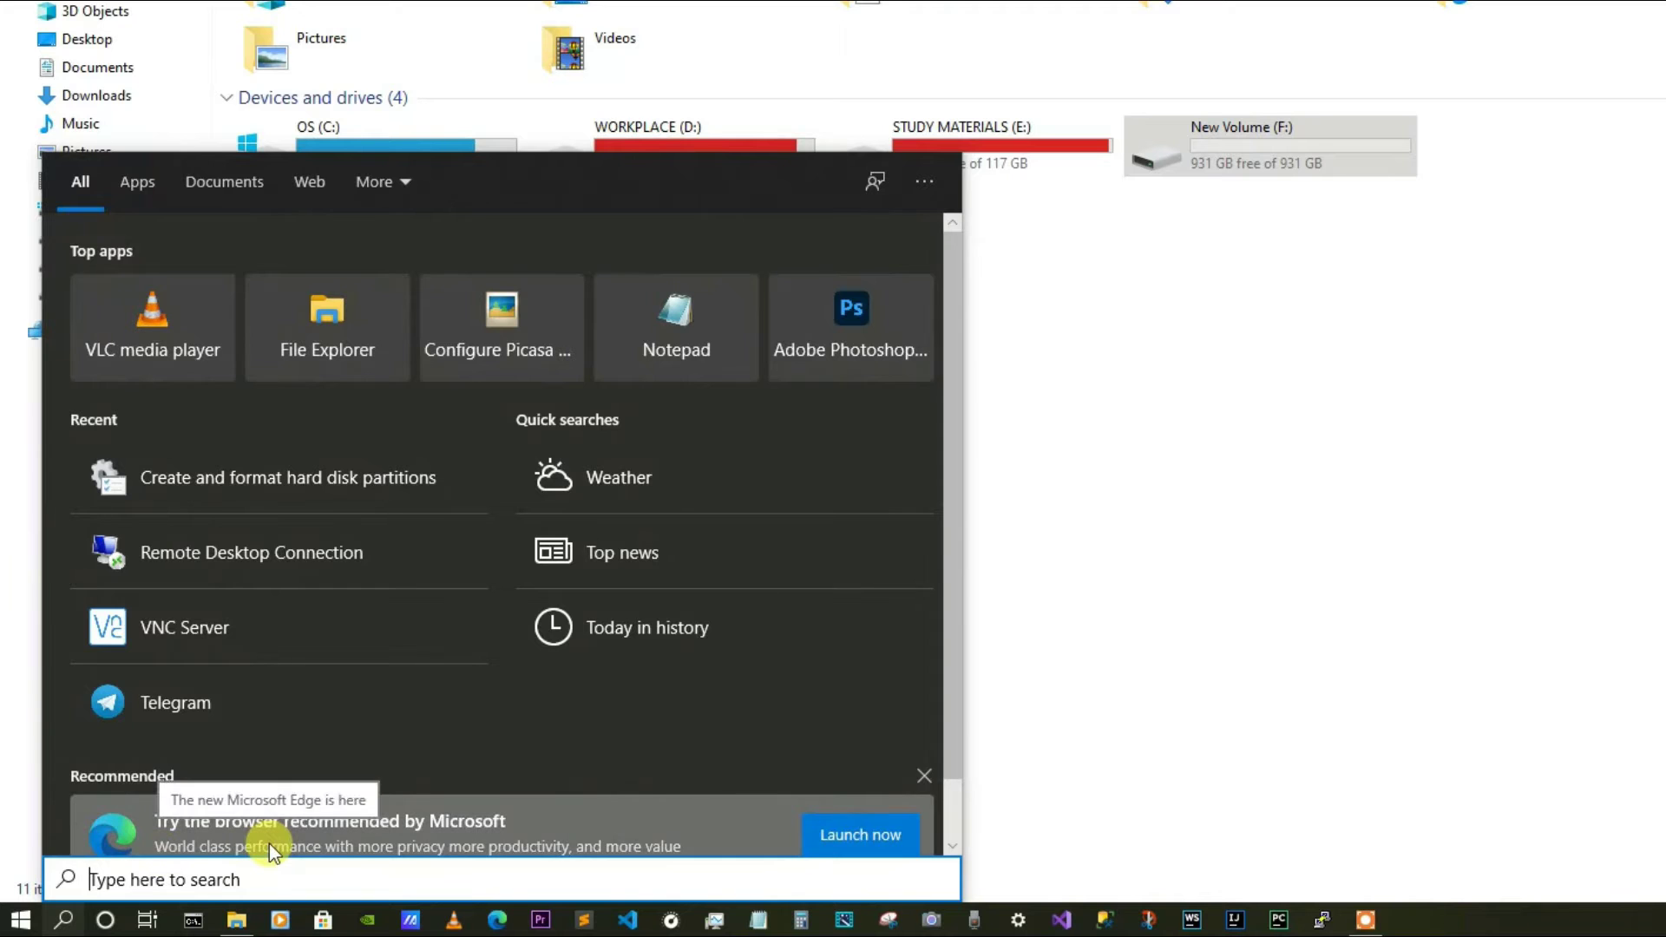
{"action": "type", "text": "disk "}
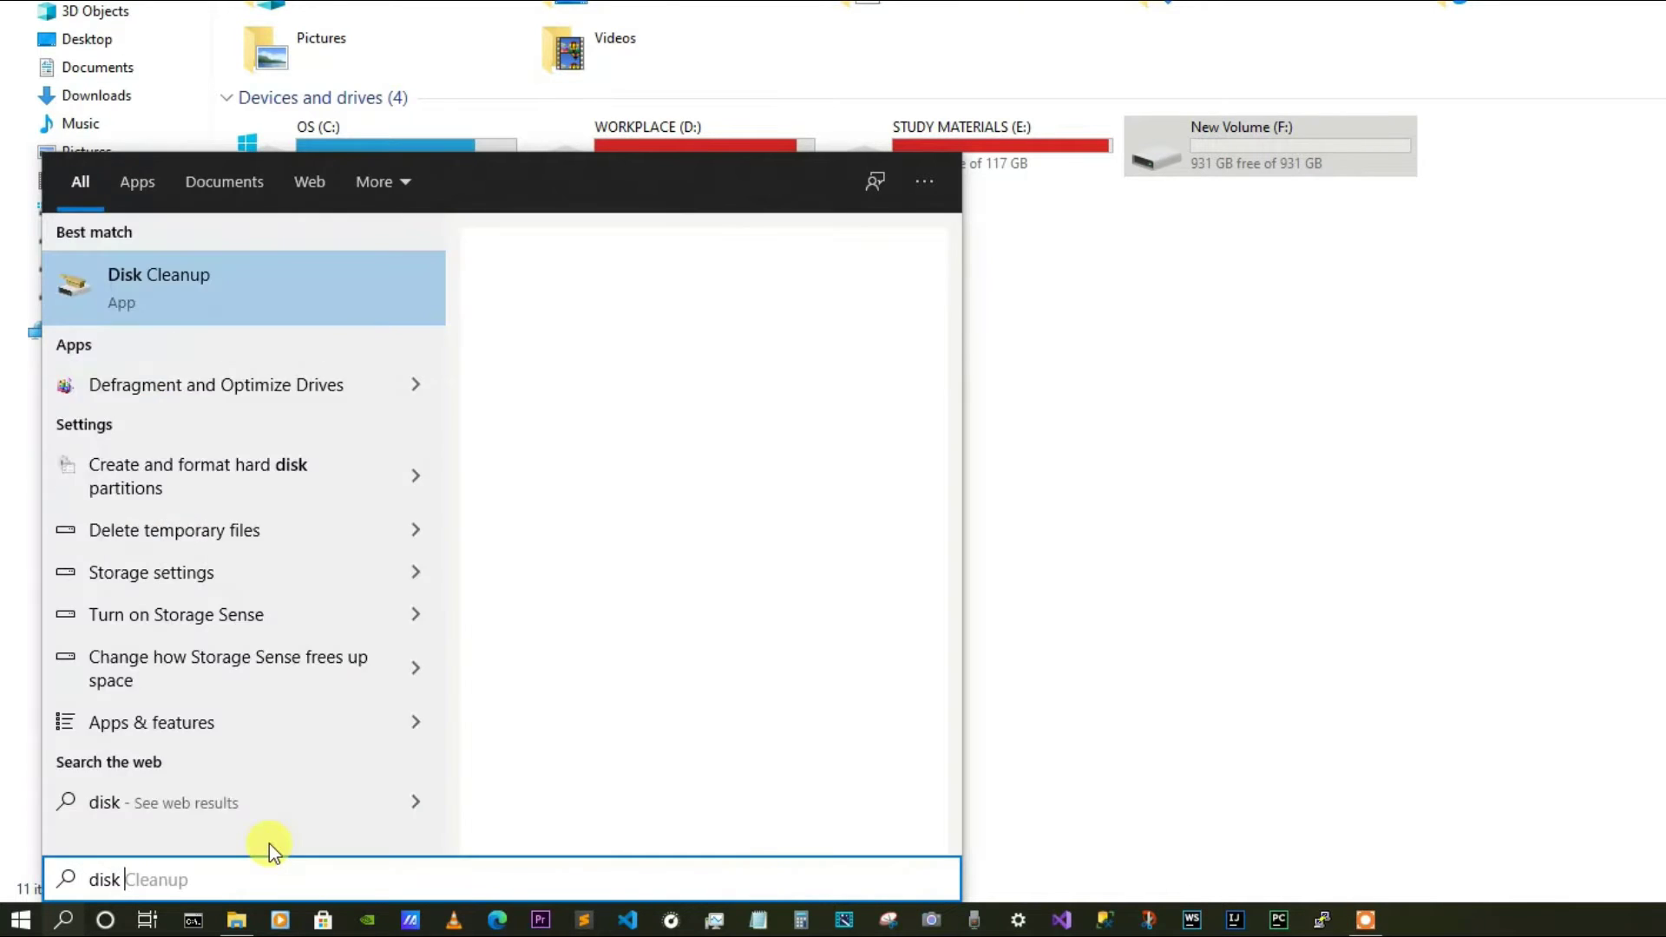
{"action": "type", "text": "part"}
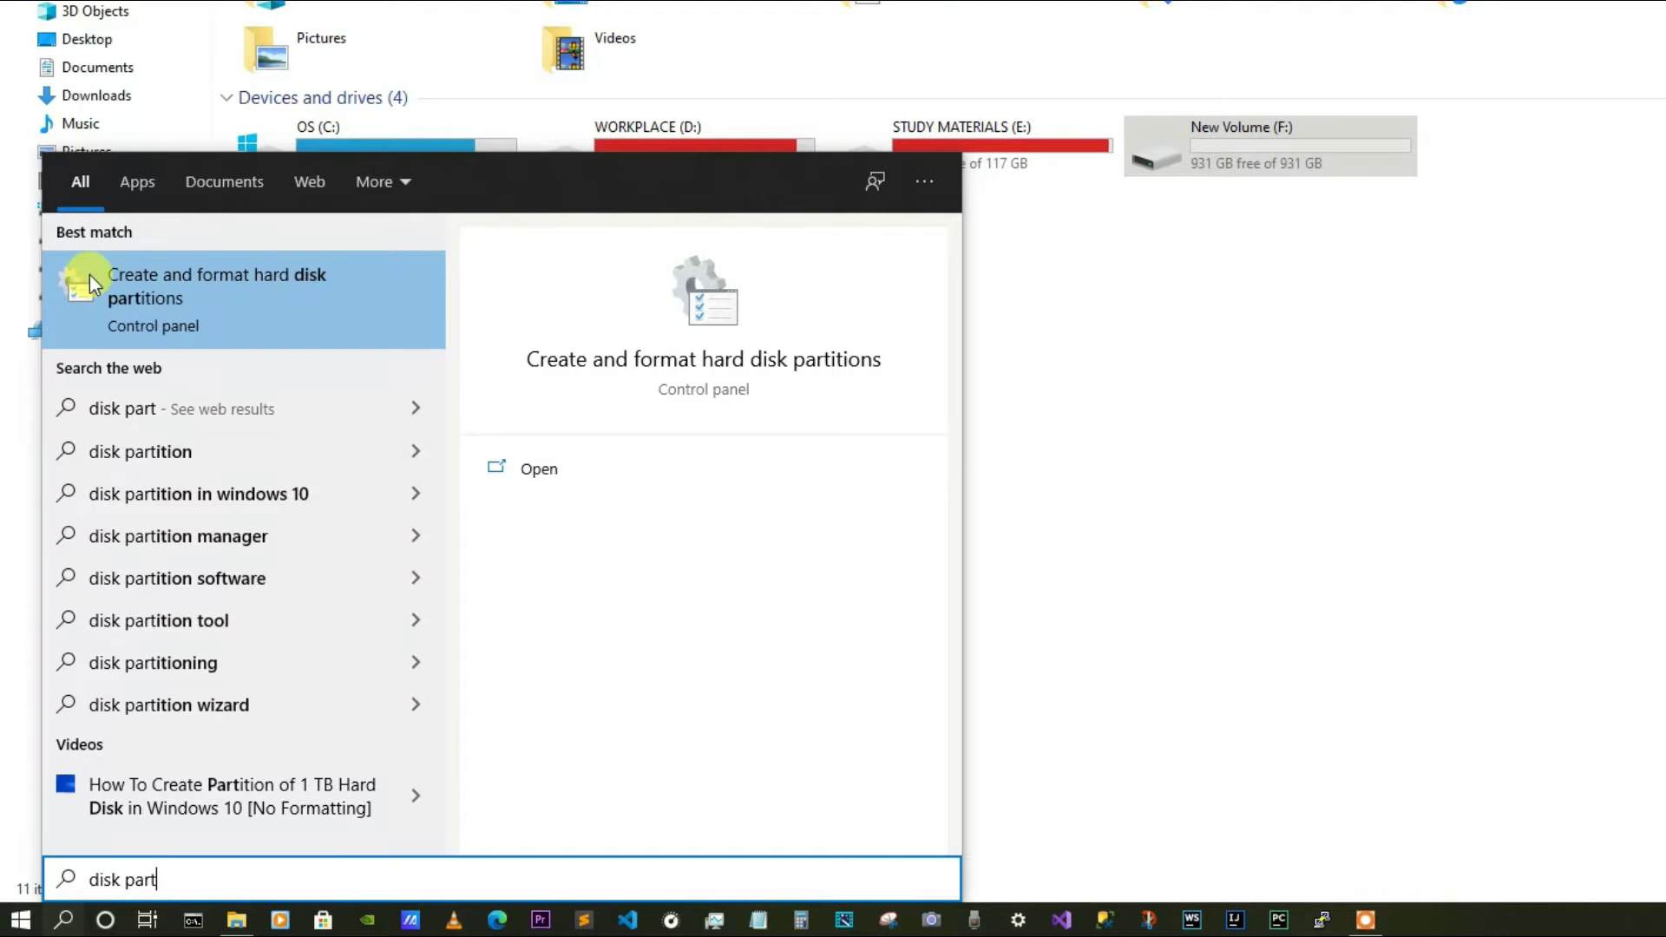
{"action": "left_click", "coordinate": [282, 294]}
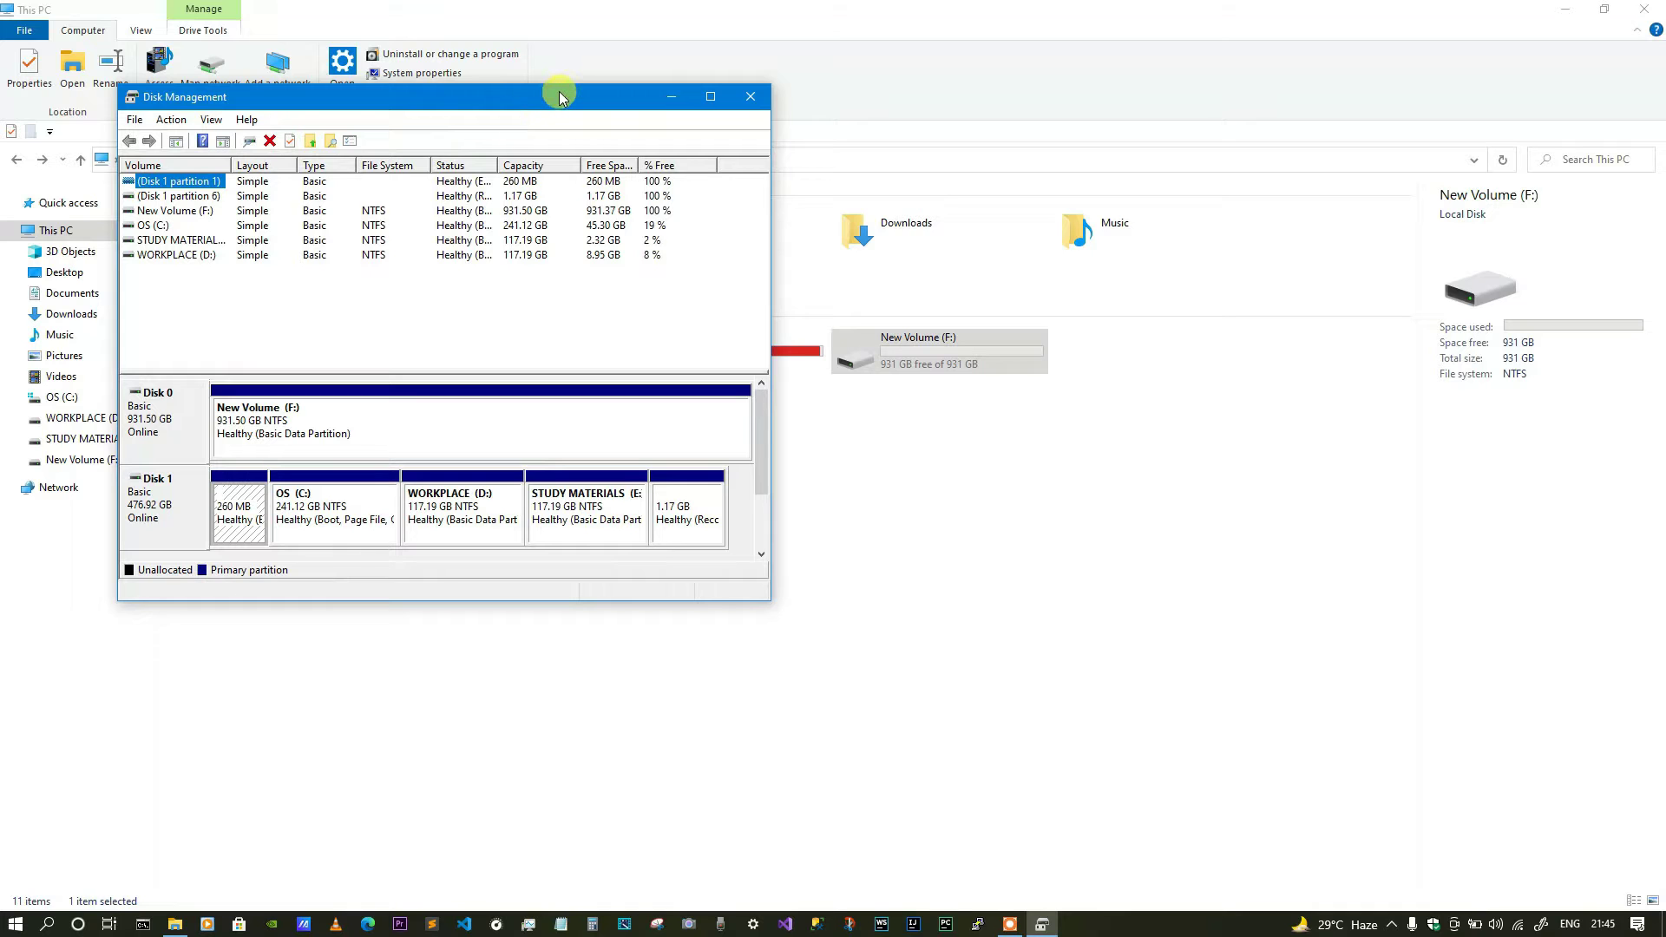
{"action": "left_click_drag", "start_coordinate": [558, 98], "coordinate": [819, 231]}
- Maximize Disk Management and inspect the OS (C:), WORKPLACE (D:), STUDY MATERIALS (E:) and New Volume (F:) partitions
{"action": "double_click", "coordinate": [818, 230]}
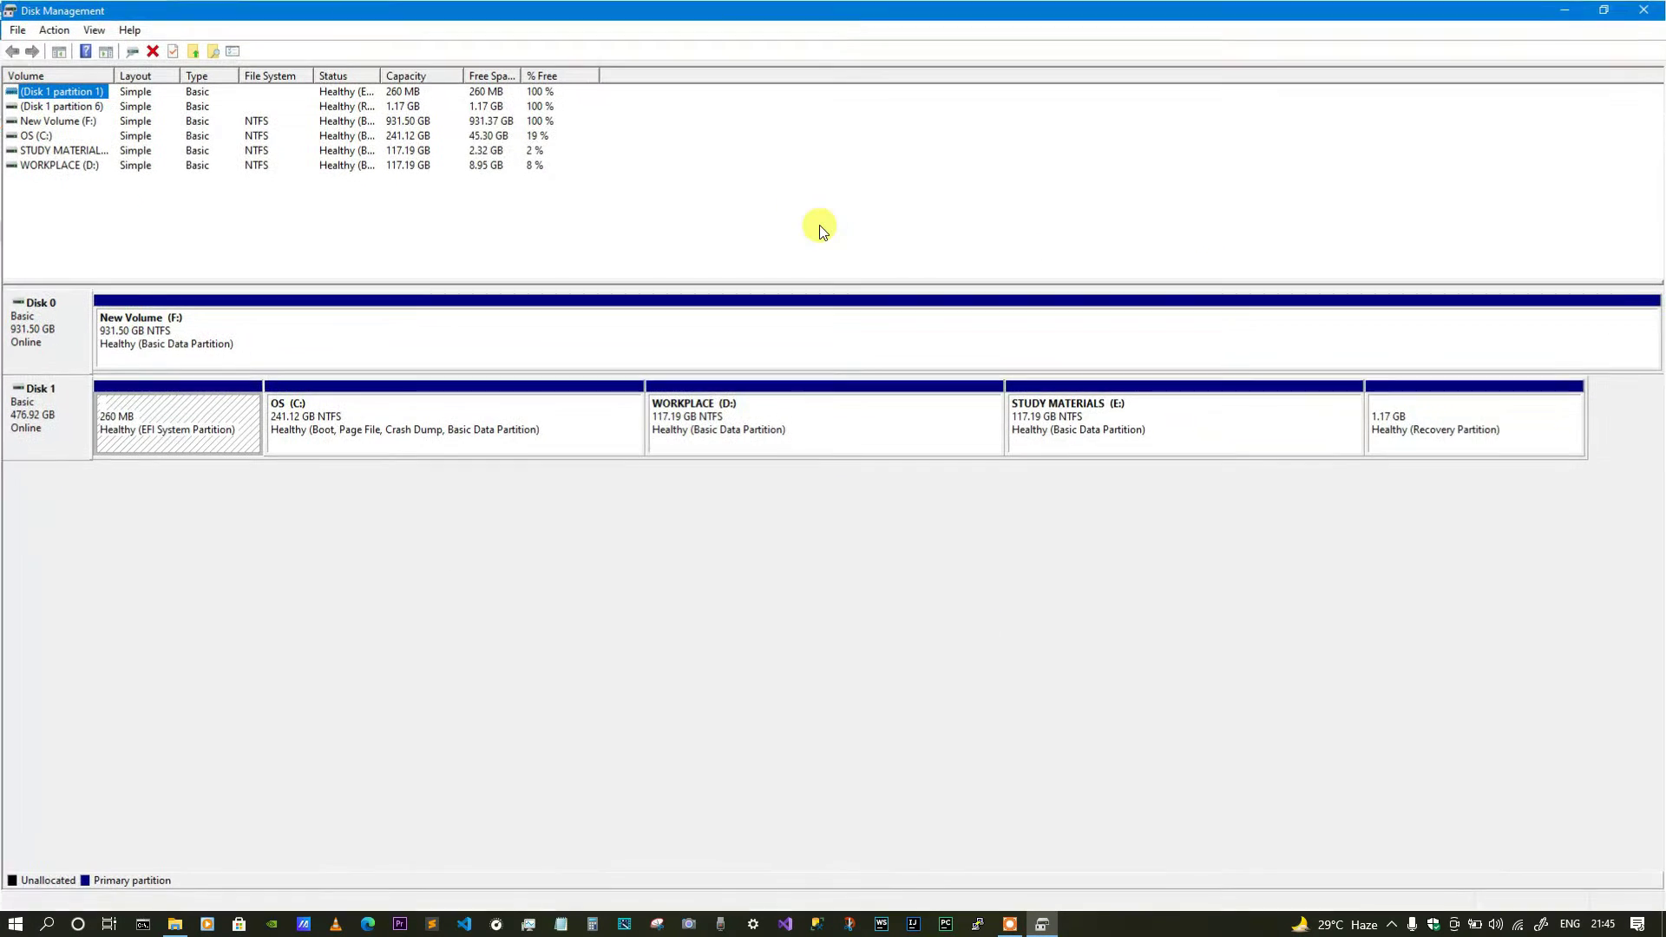
{"action": "left_click", "coordinate": [124, 541]}
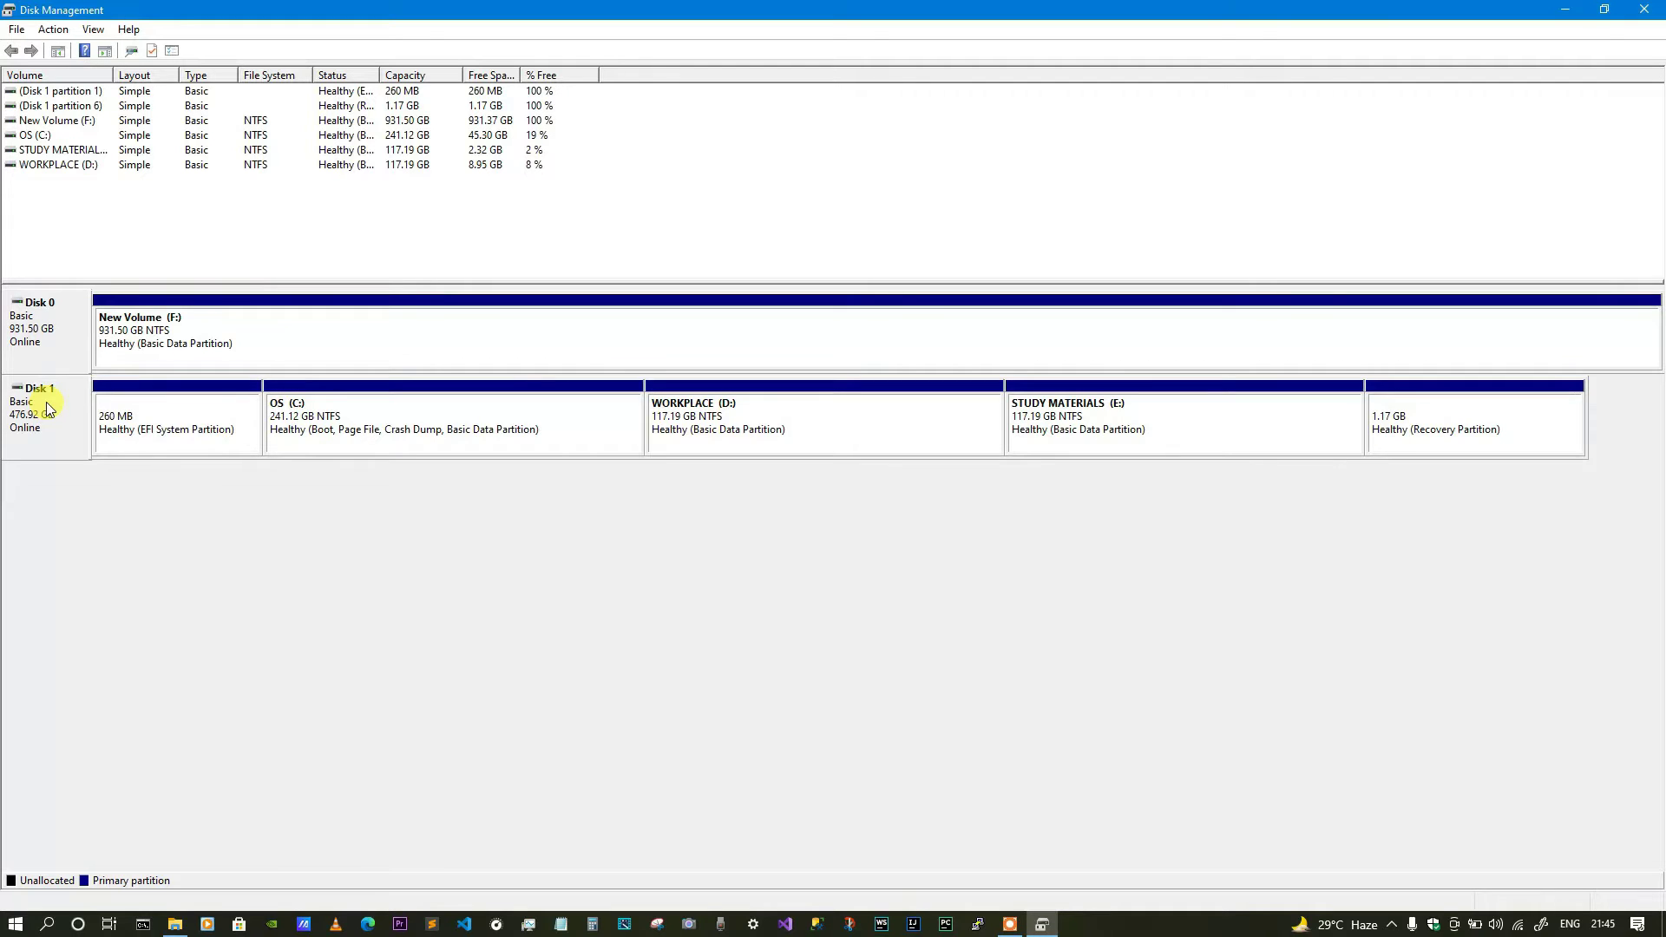
{"action": "left_click", "coordinate": [317, 430]}
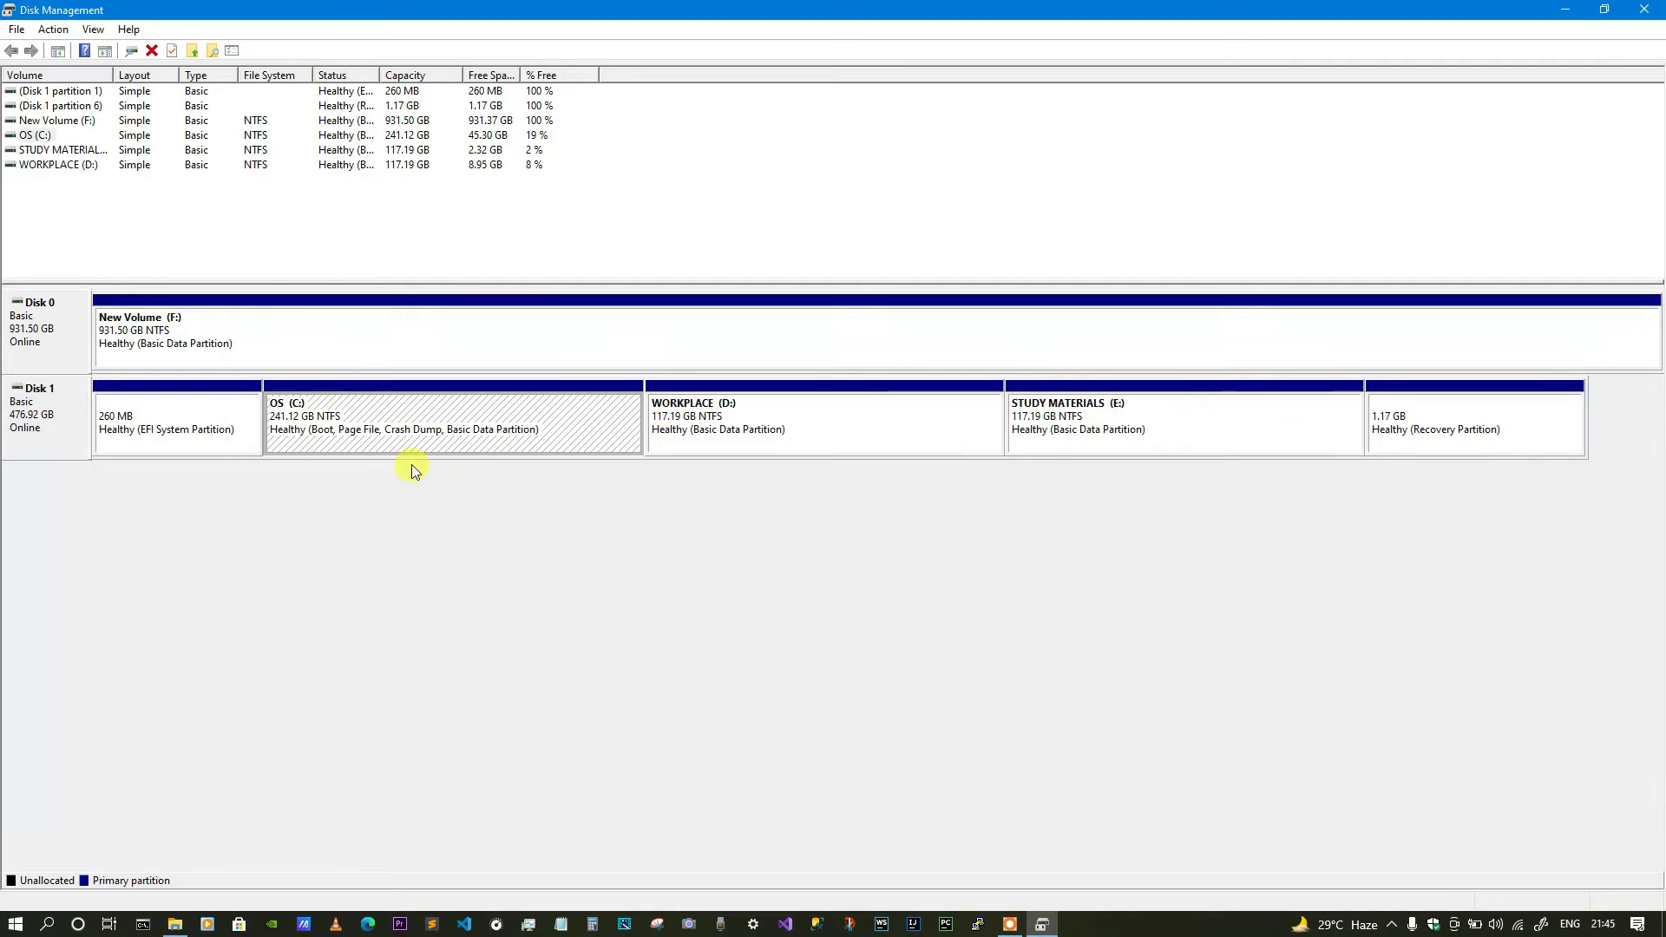
{"action": "left_click", "coordinate": [704, 431]}
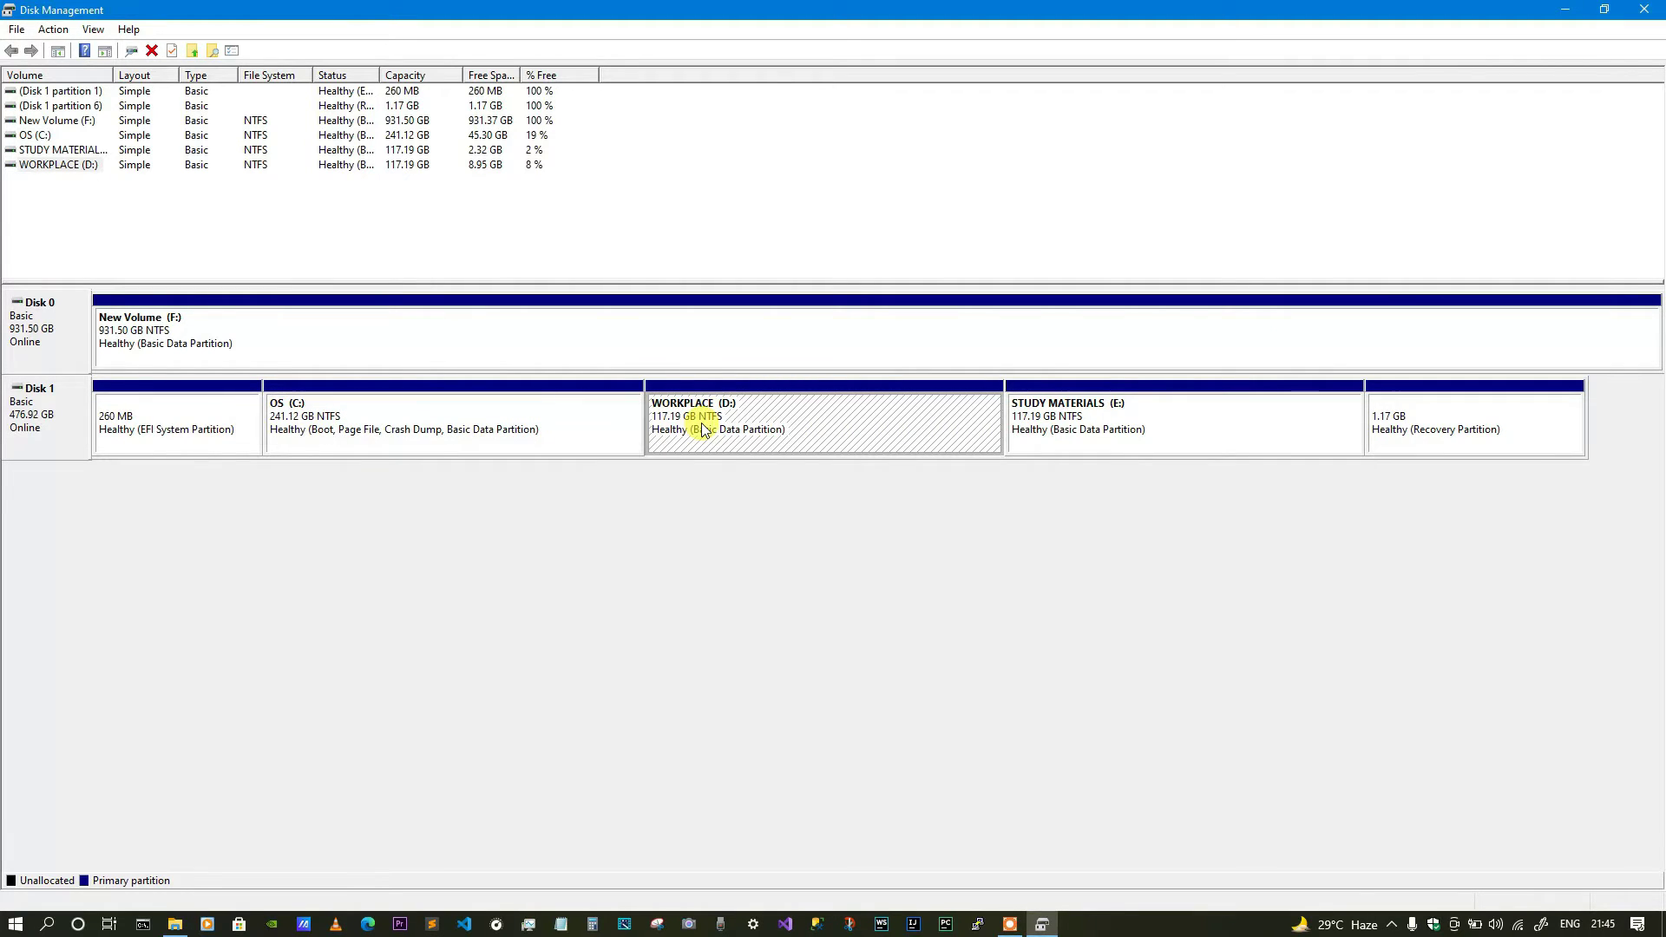
{"action": "left_click", "coordinate": [1073, 415]}
{"action": "left_click", "coordinate": [894, 416]}
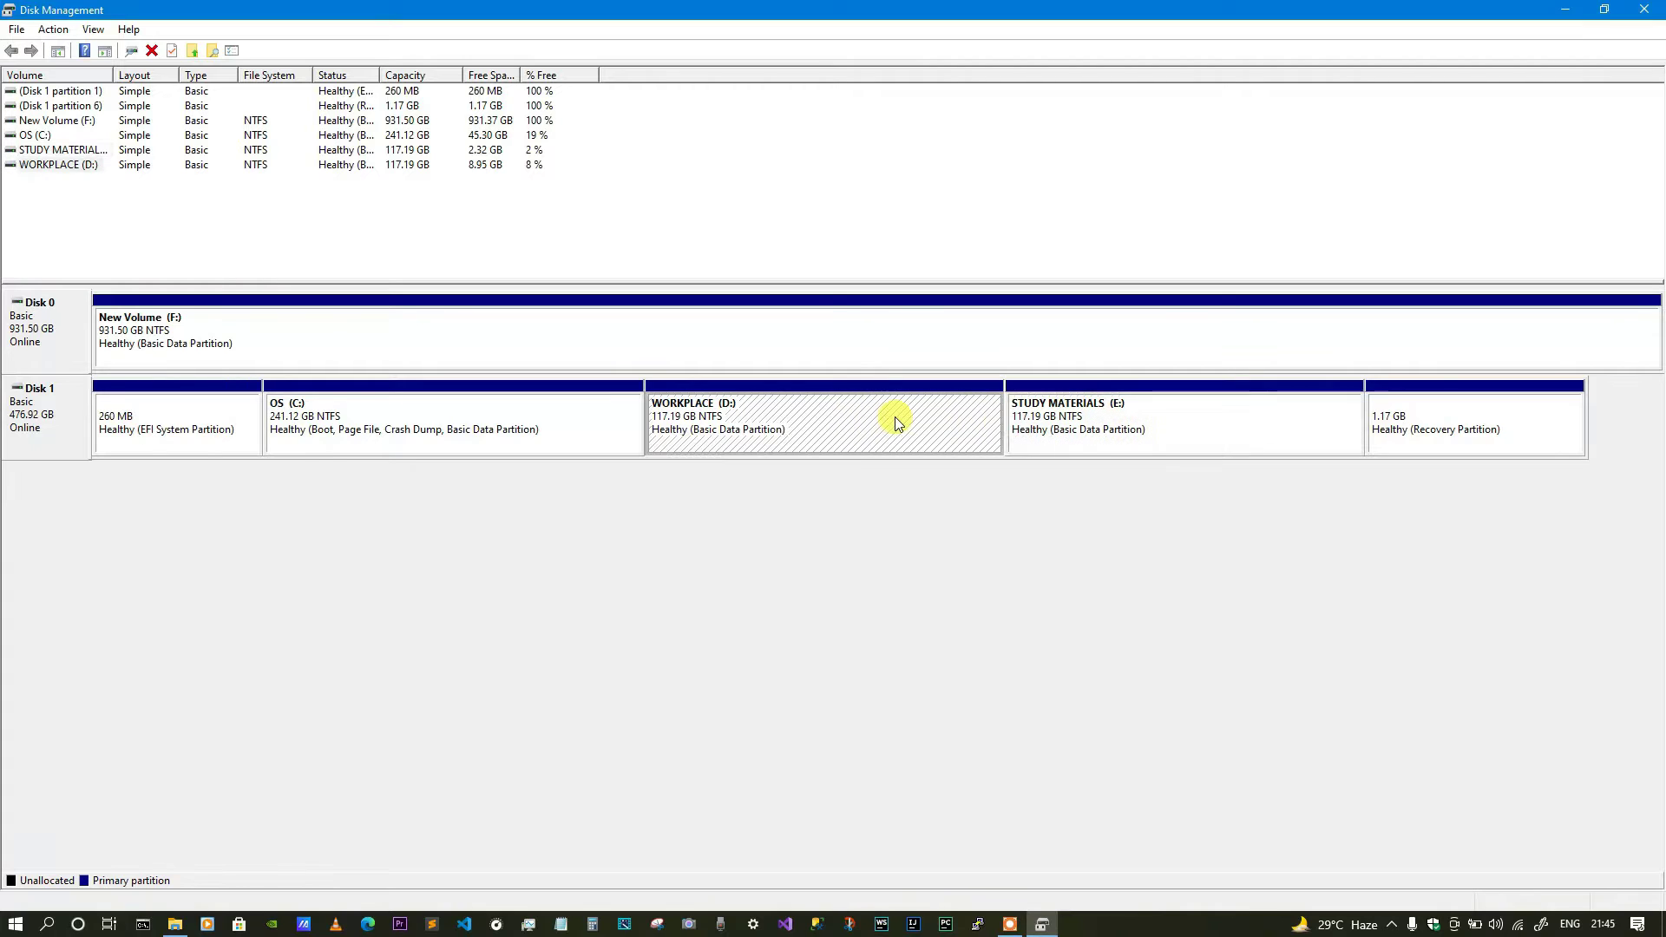
{"action": "left_click", "coordinate": [1066, 420]}
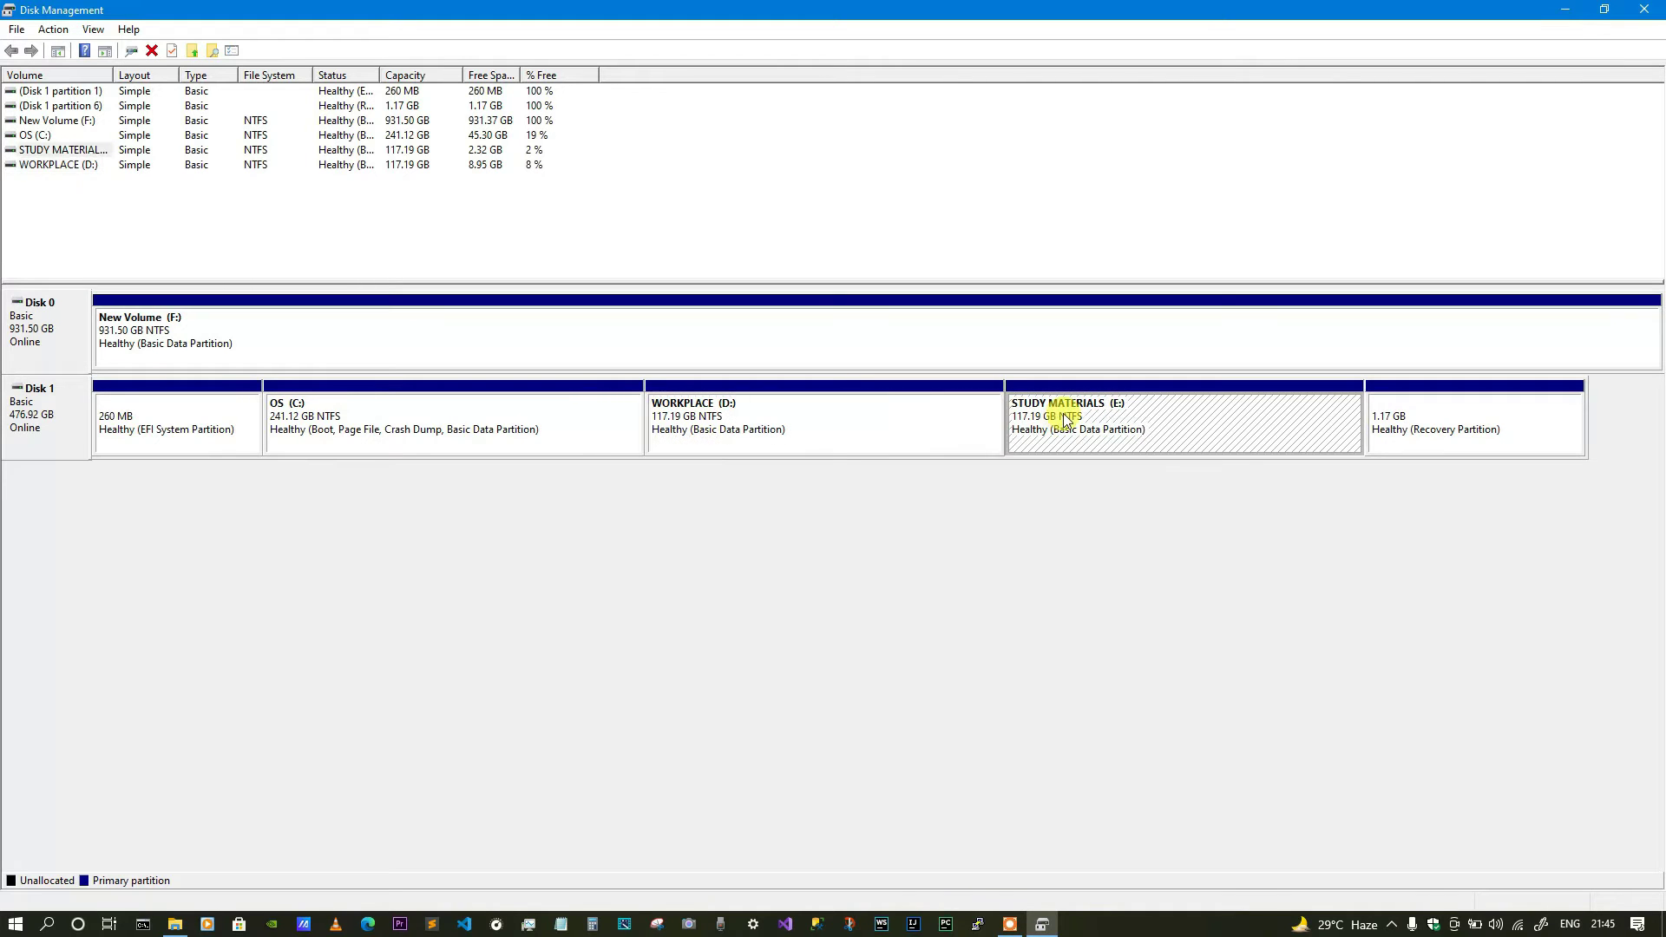
{"action": "left_click", "coordinate": [579, 447]}
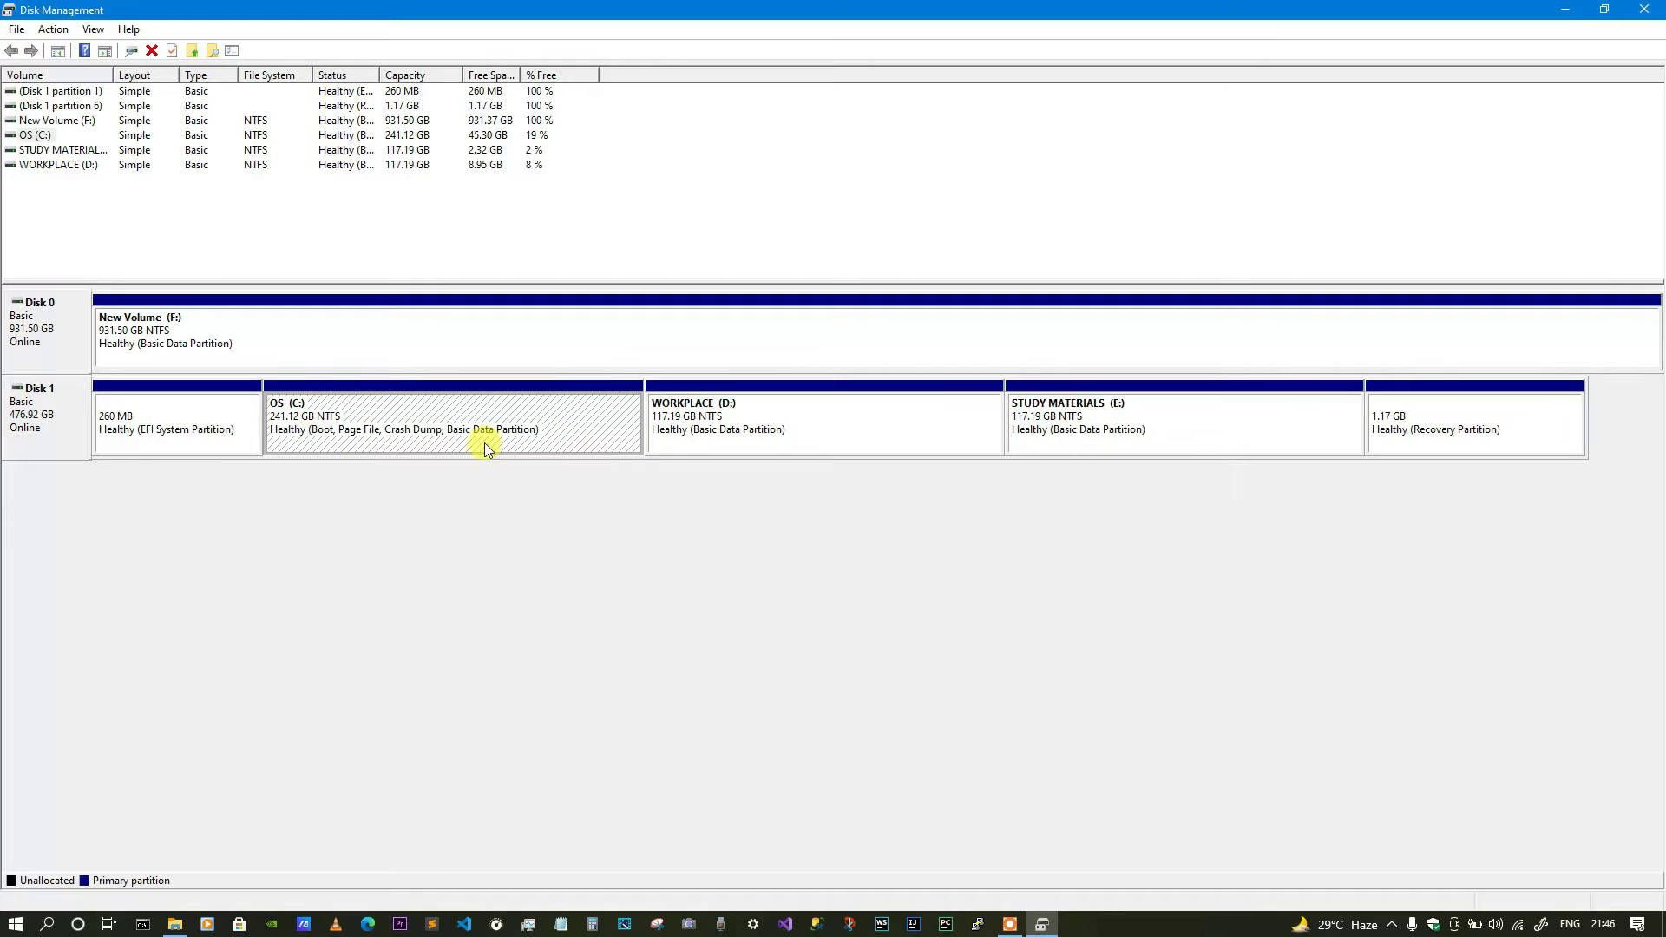
{"action": "left_click", "coordinate": [196, 345]}
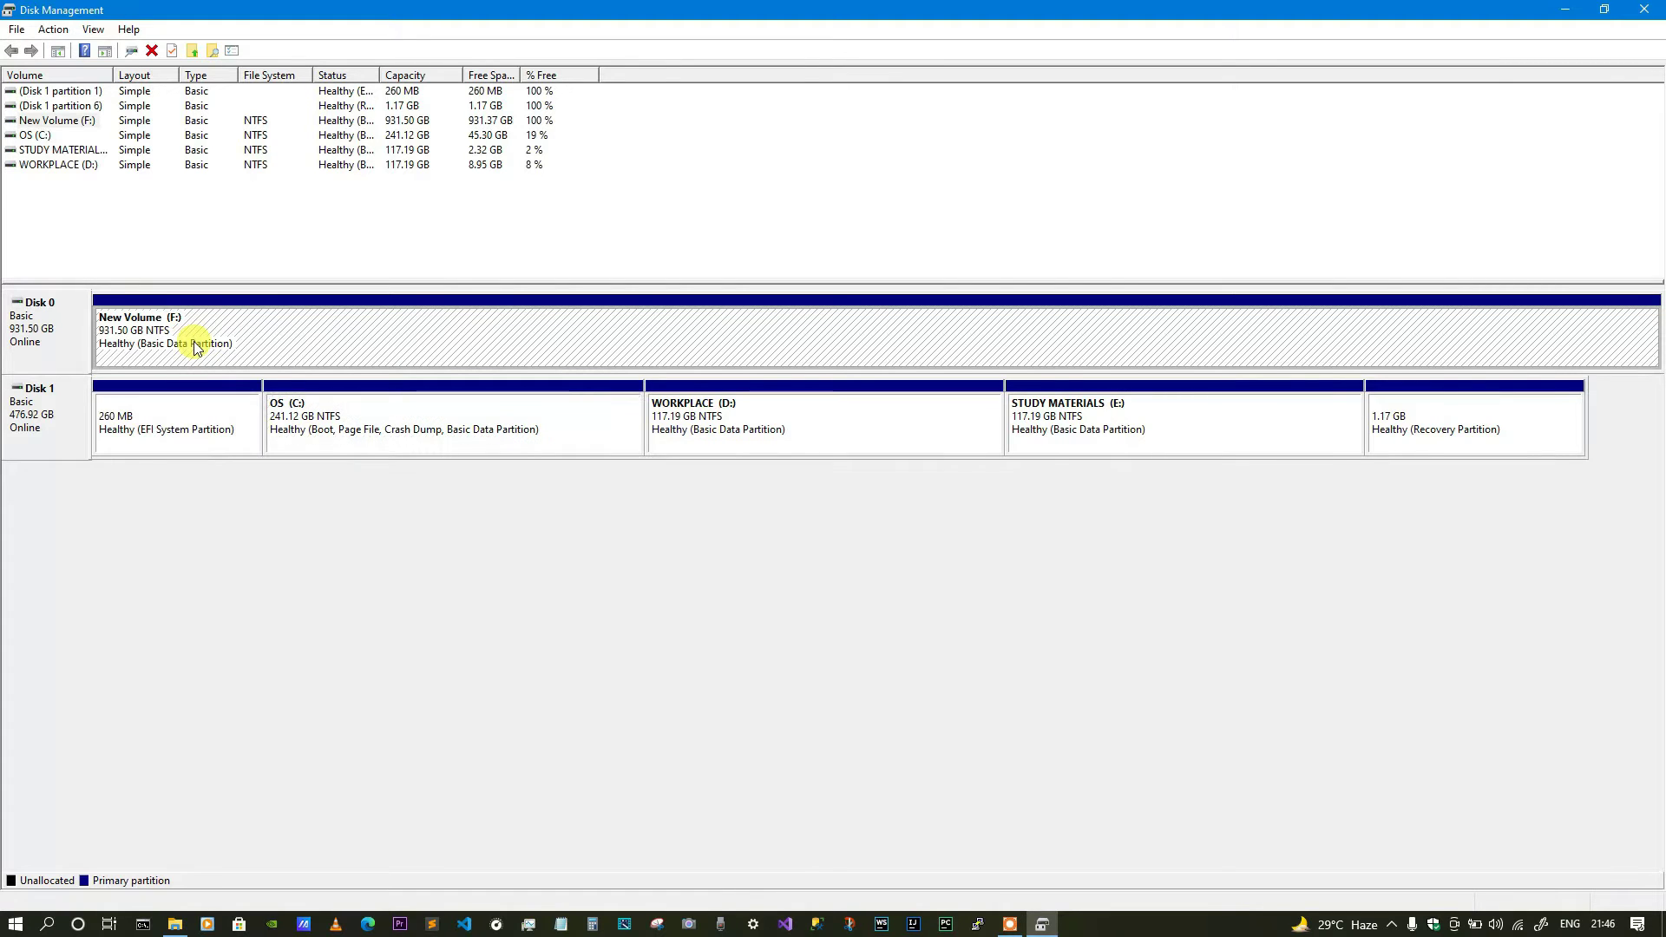
- Recheck New Volume (F:) in This PC, then bring up the F: partition's actions in Disk Management
{"action": "left_click", "coordinate": [174, 924]}
{"action": "left_click", "coordinate": [643, 821]}
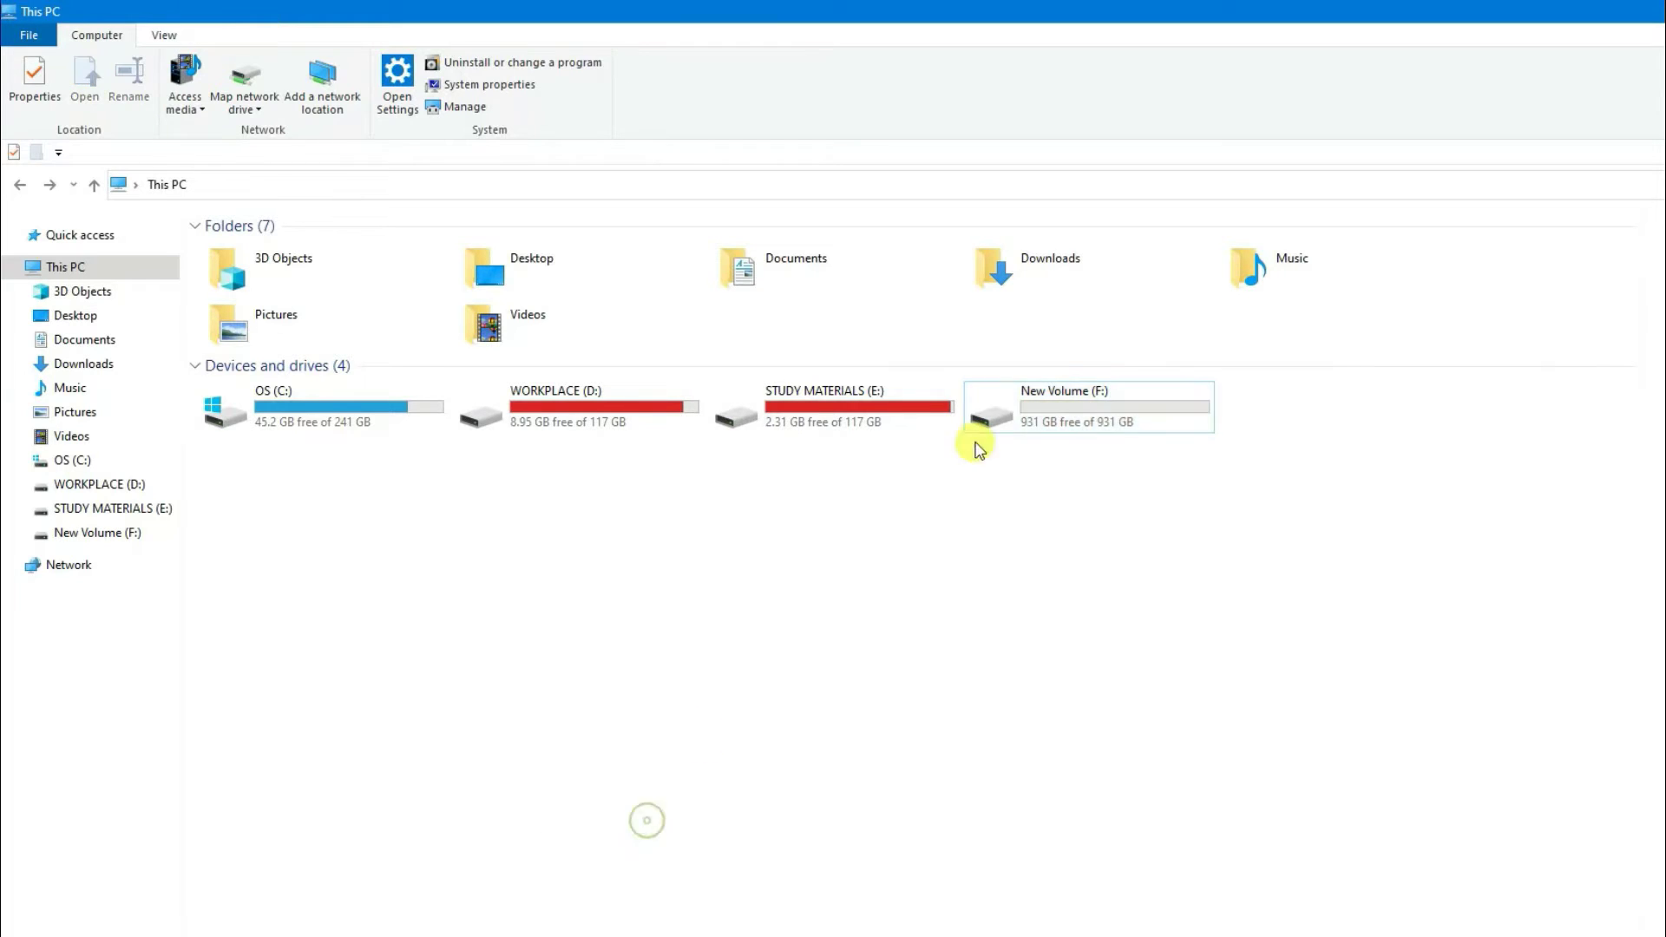
{"action": "left_click", "coordinate": [1079, 401]}
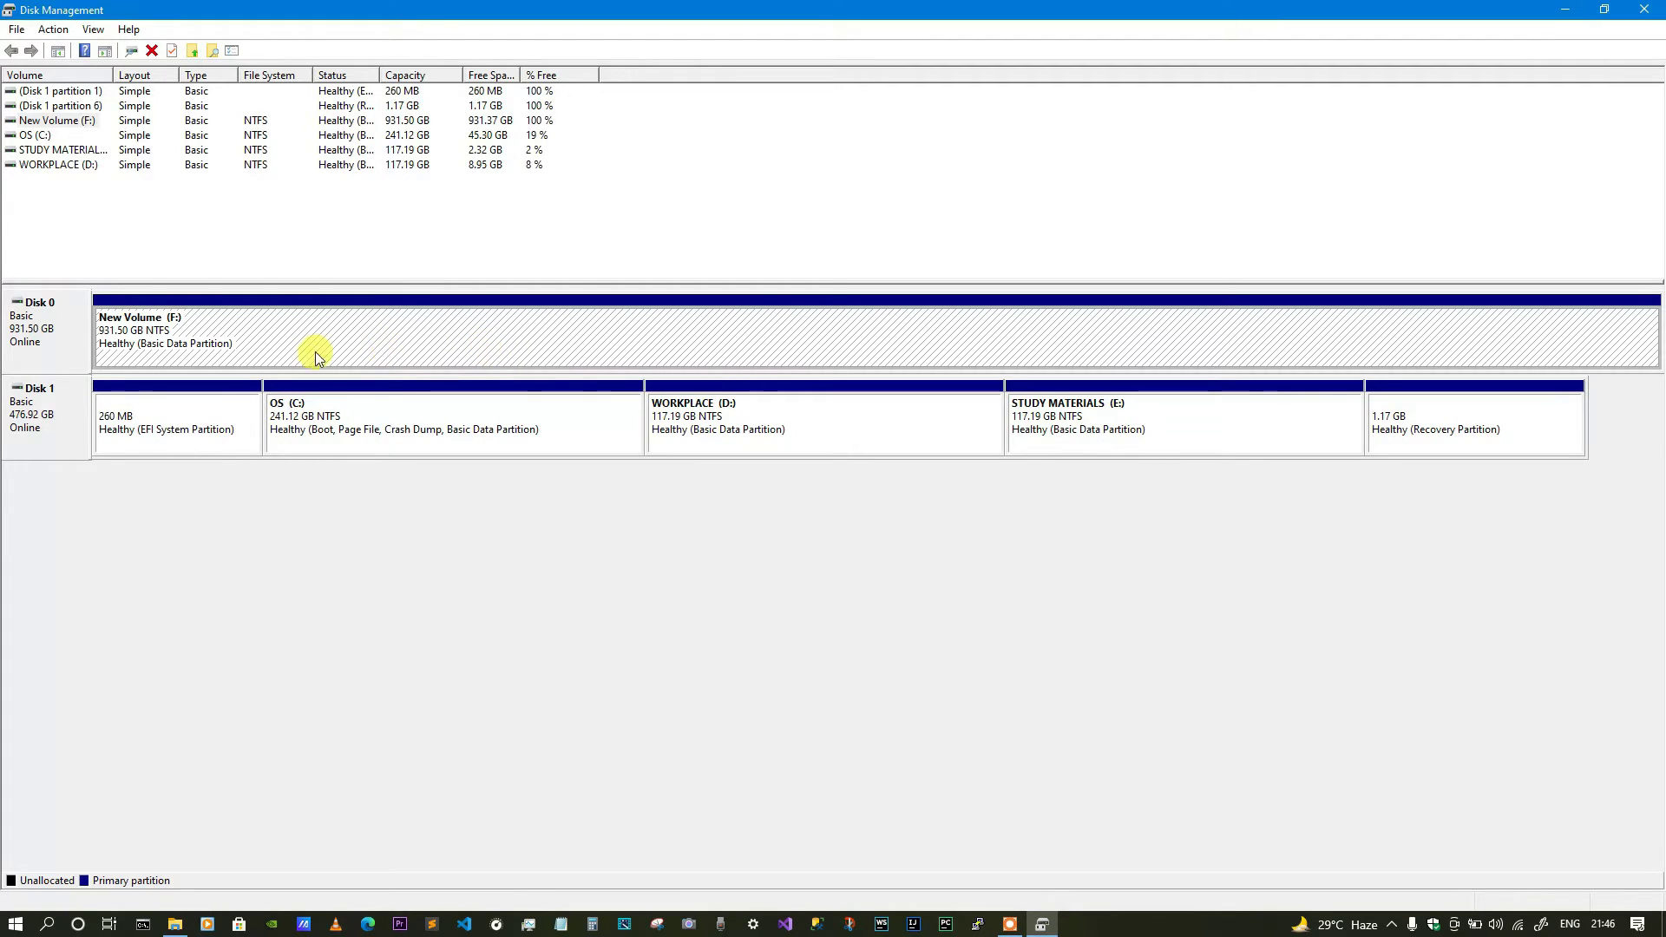
{"action": "right_click", "coordinate": [483, 340]}
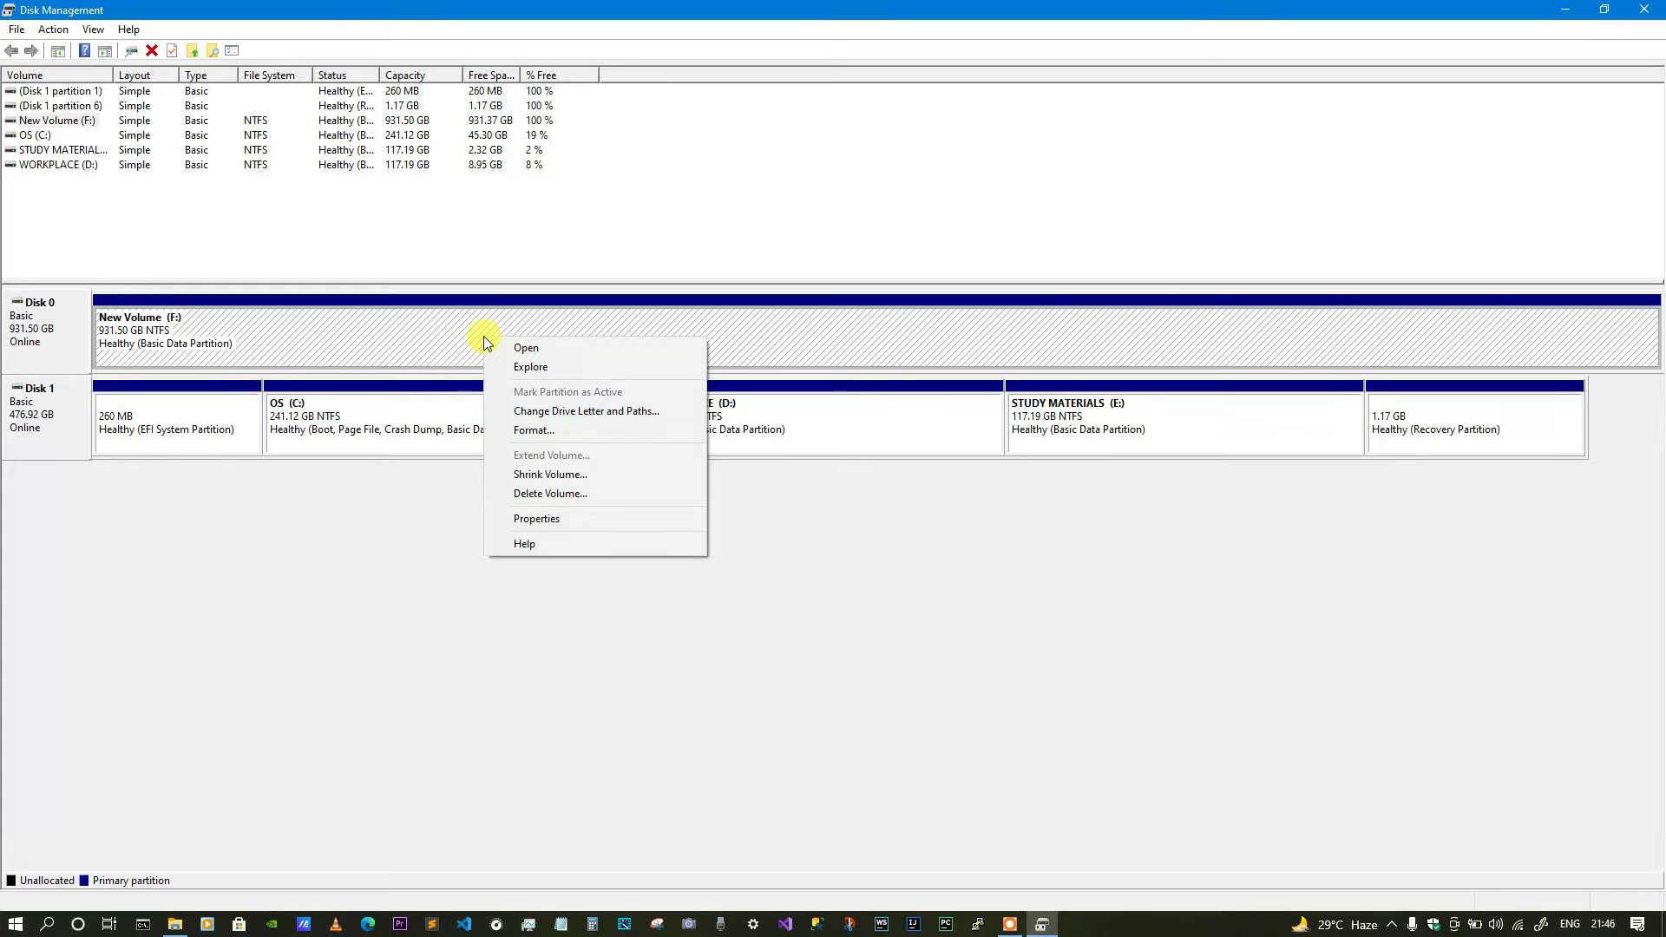
- Shrink New Volume (F:) by 600000 MB, leaving it at 345.56 GB
{"action": "left_click", "coordinate": [552, 476]}
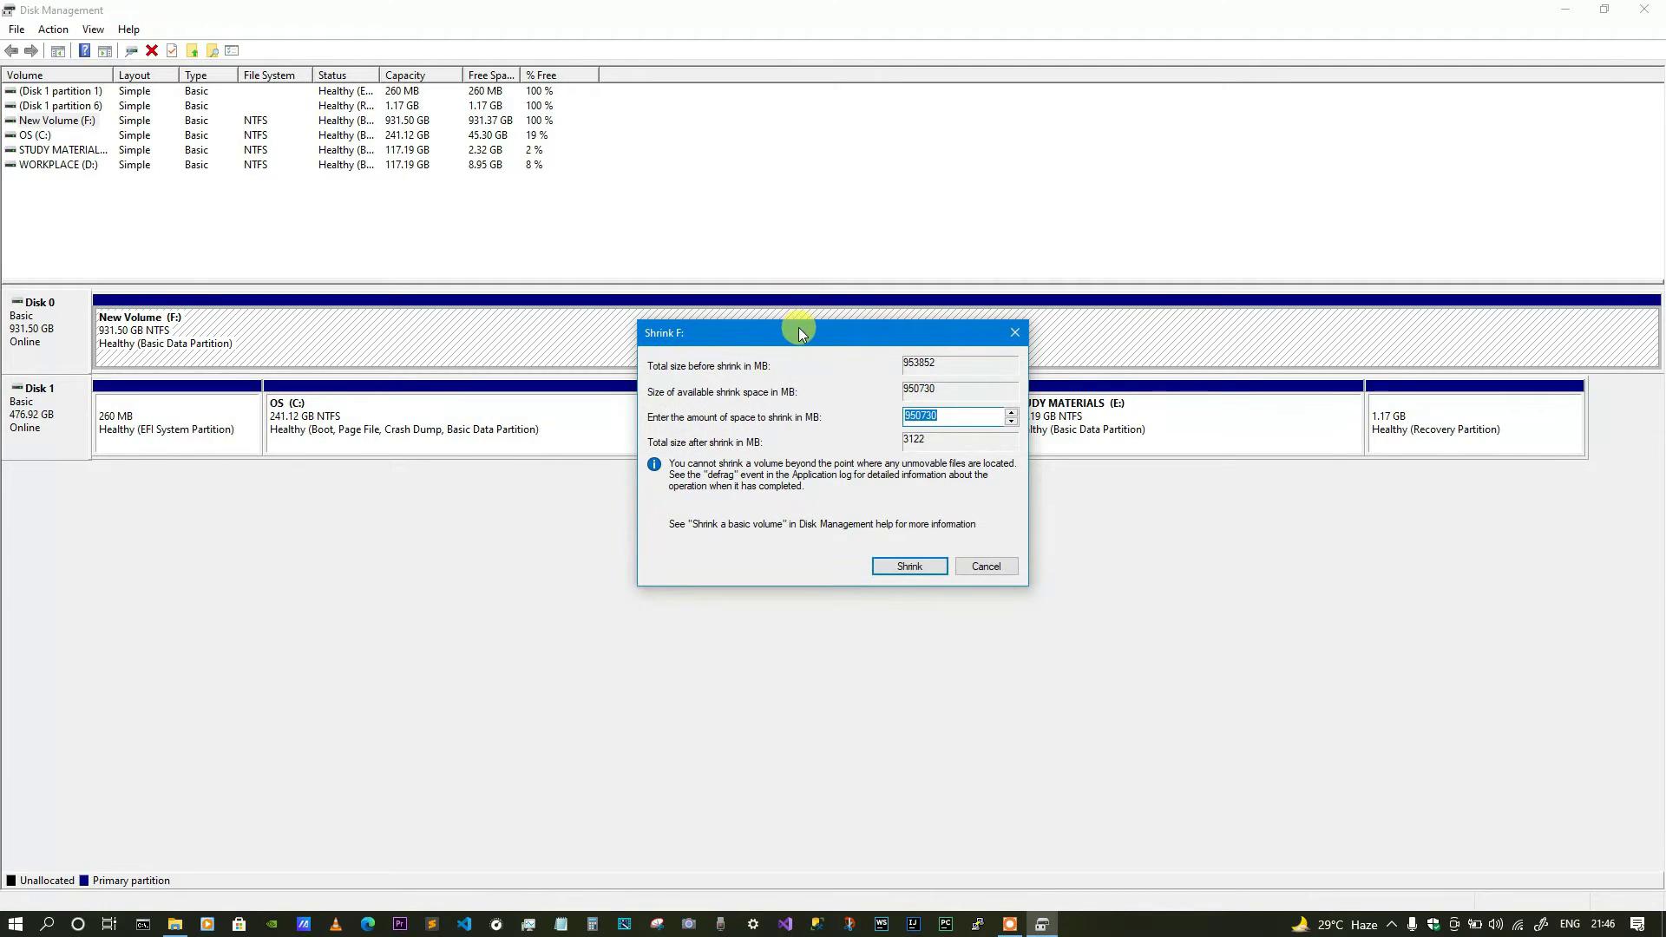
{"action": "left_click_drag", "start_coordinate": [800, 331], "coordinate": [778, 334]}
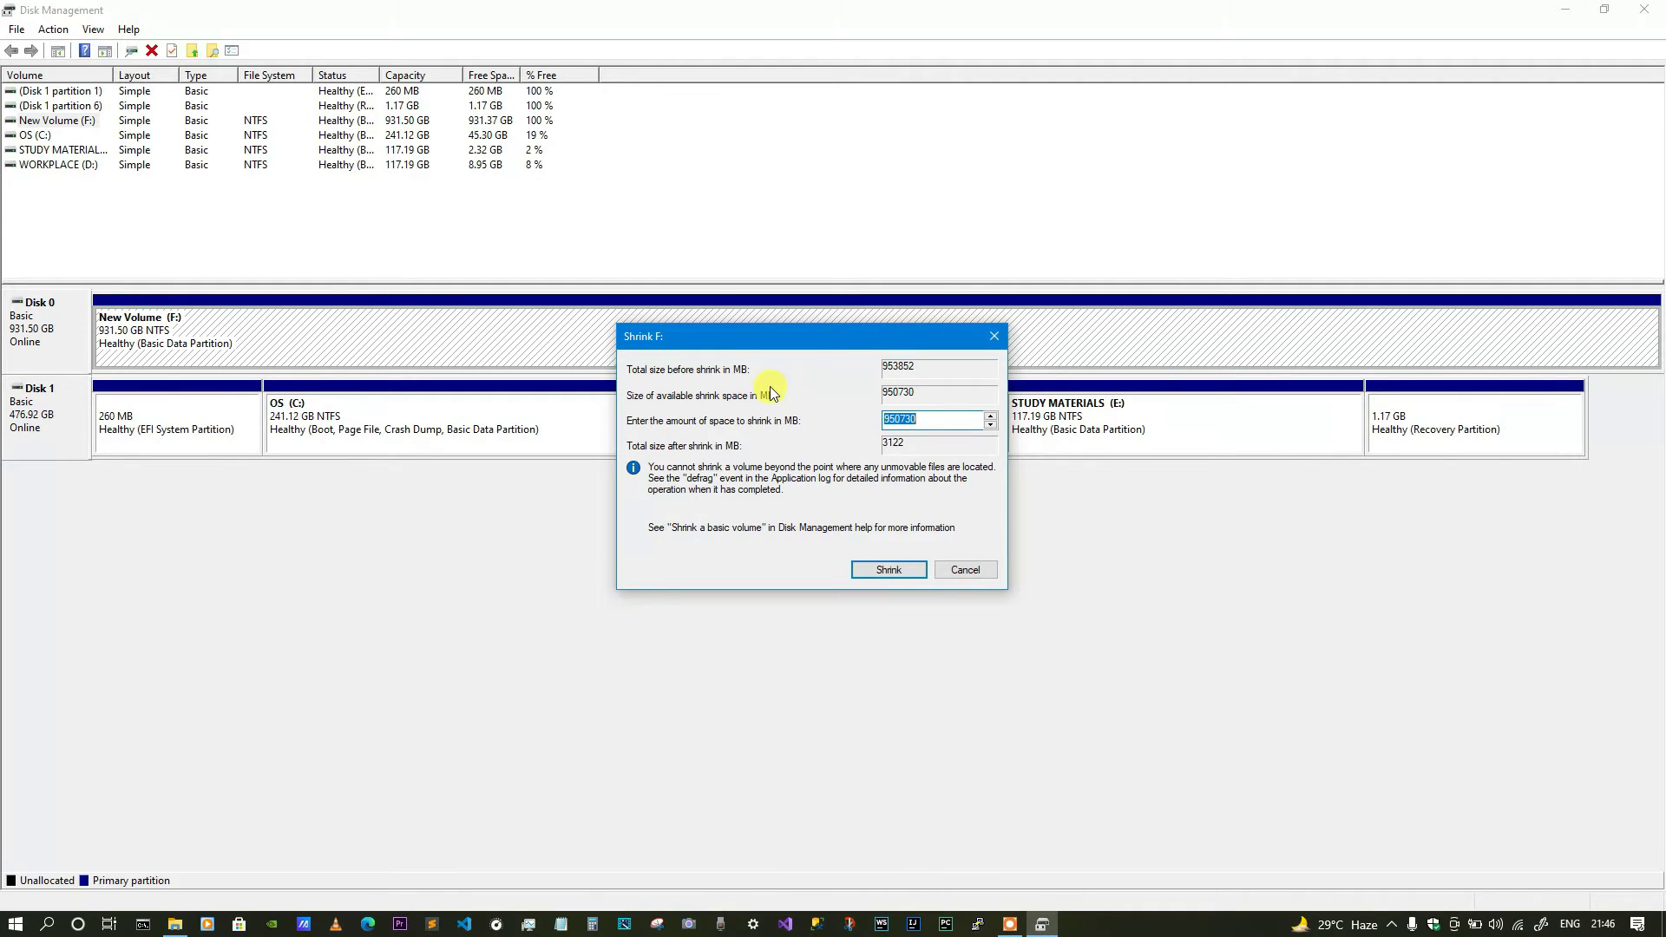
{"action": "type", "text": "600000"}
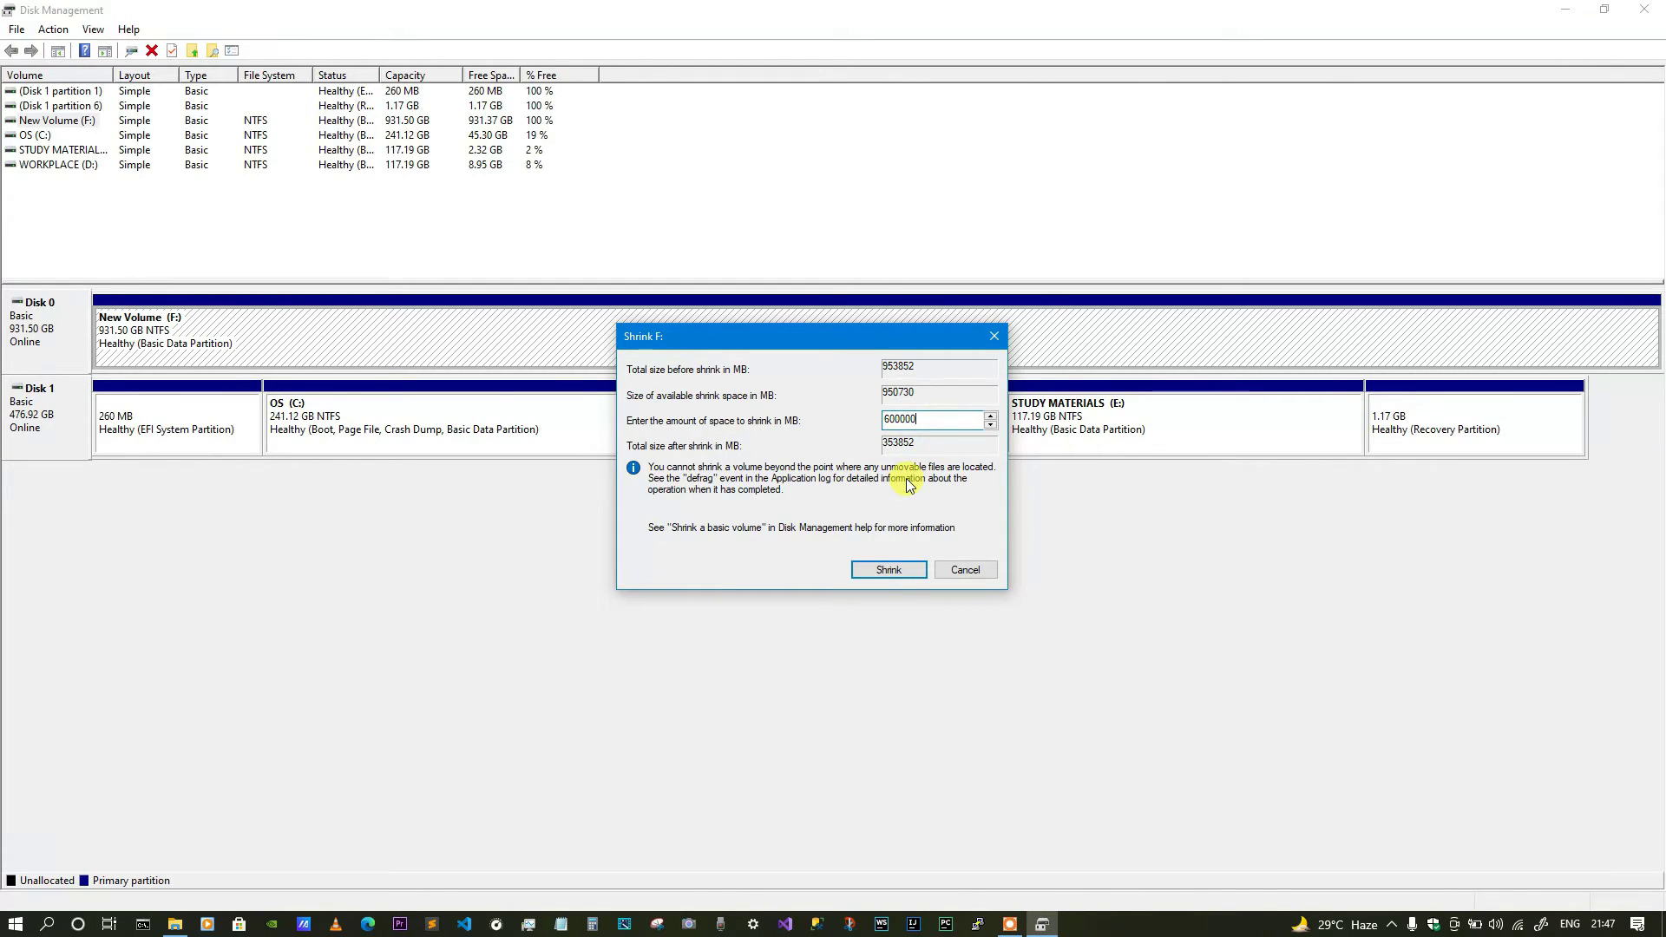
{"action": "left_click", "coordinate": [904, 569]}
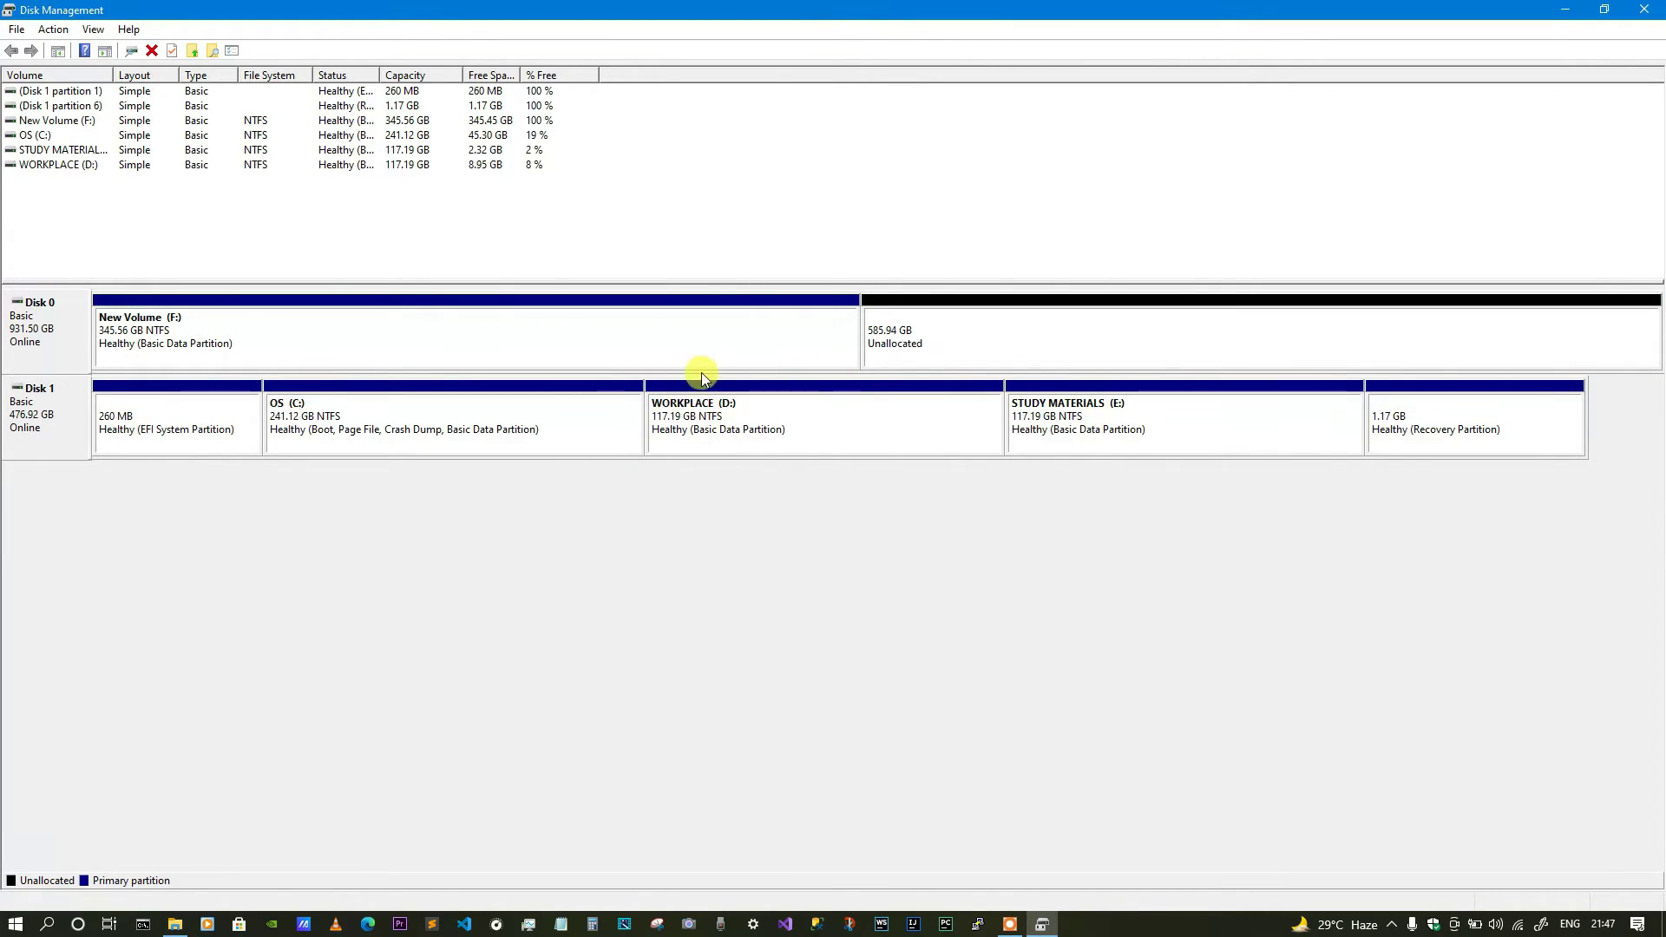
- Select Disk 0's 585.94 GB unallocated space and show its actions
{"action": "left_click", "coordinate": [606, 346]}
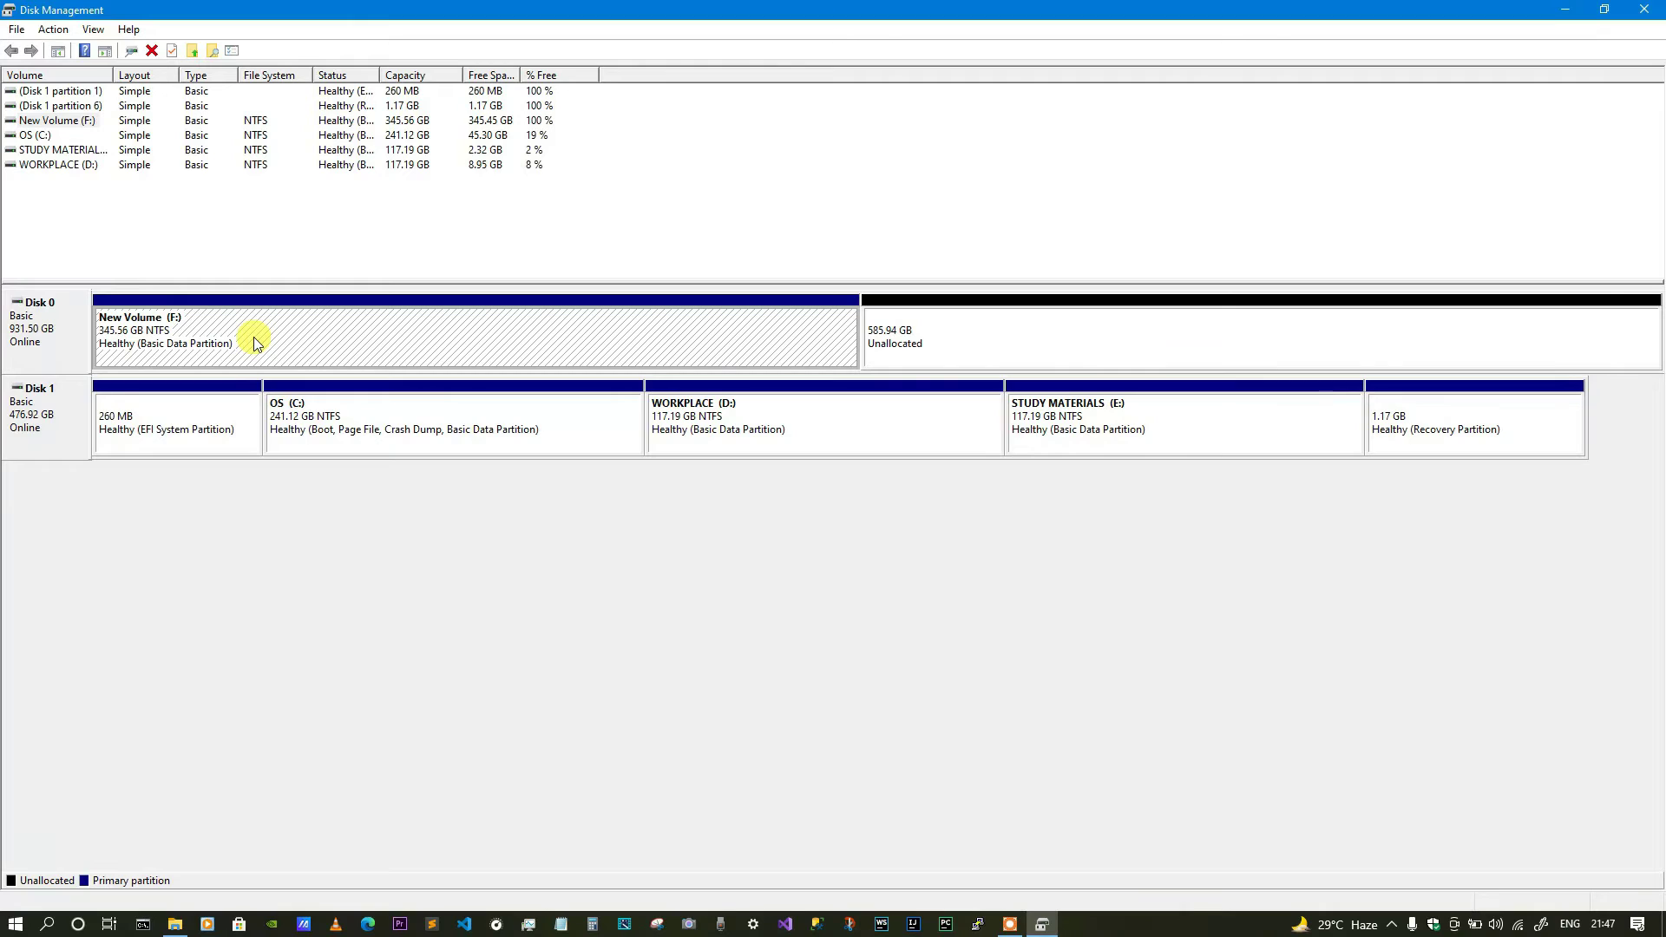
{"action": "left_click", "coordinate": [906, 331]}
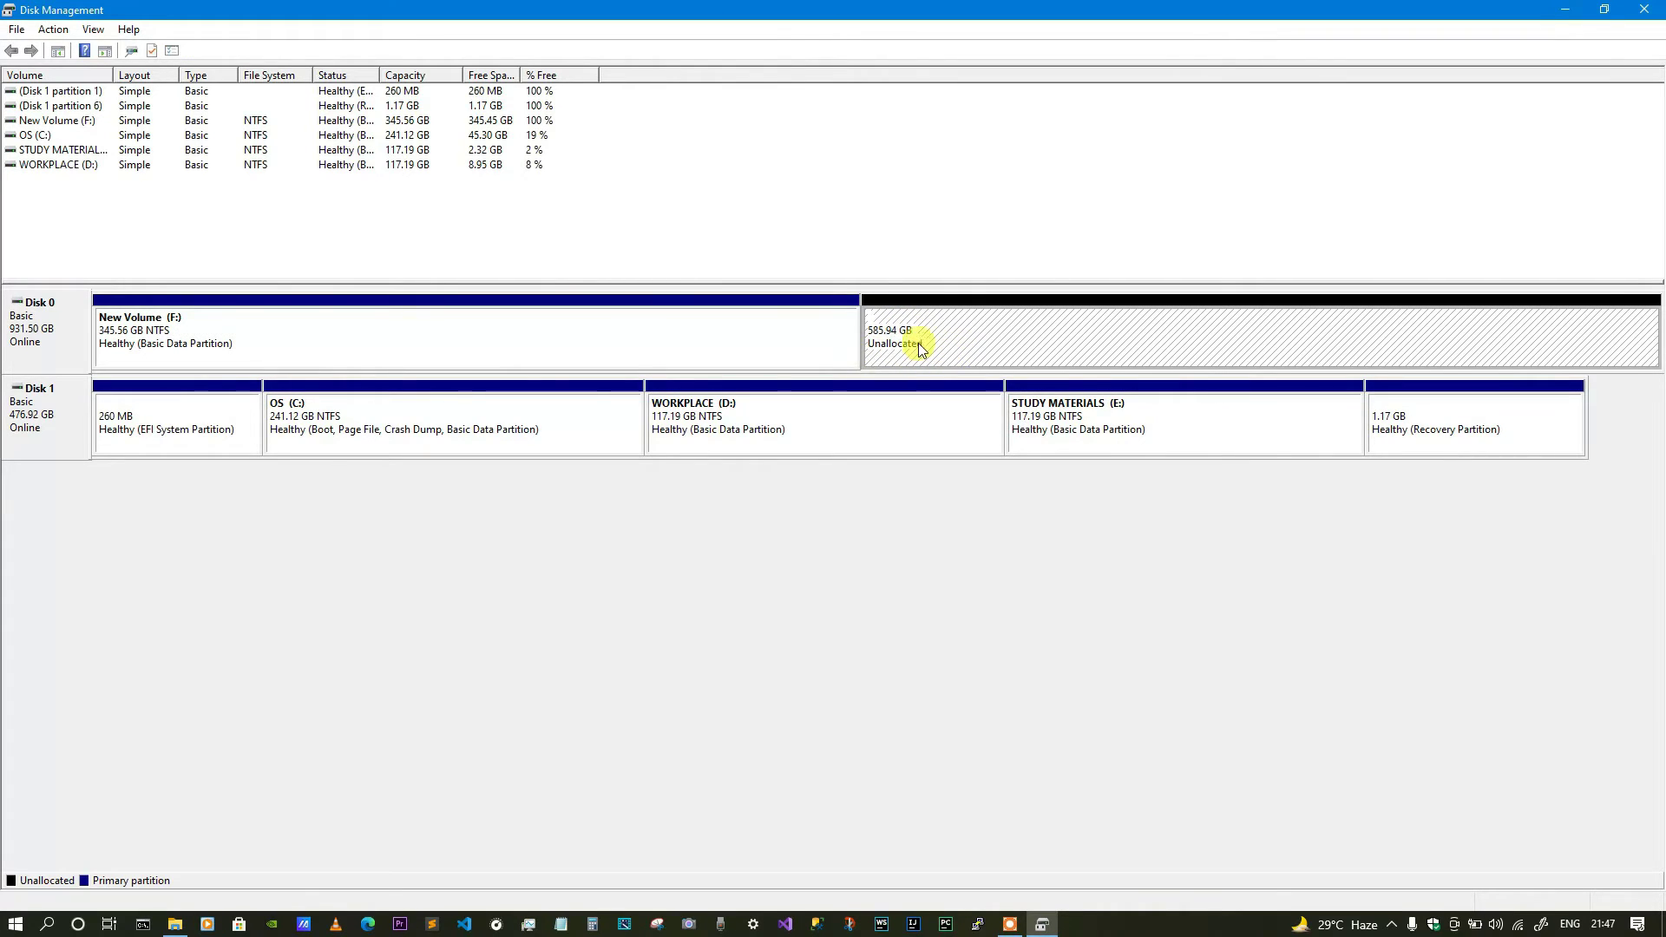
{"action": "right_click", "coordinate": [983, 350]}
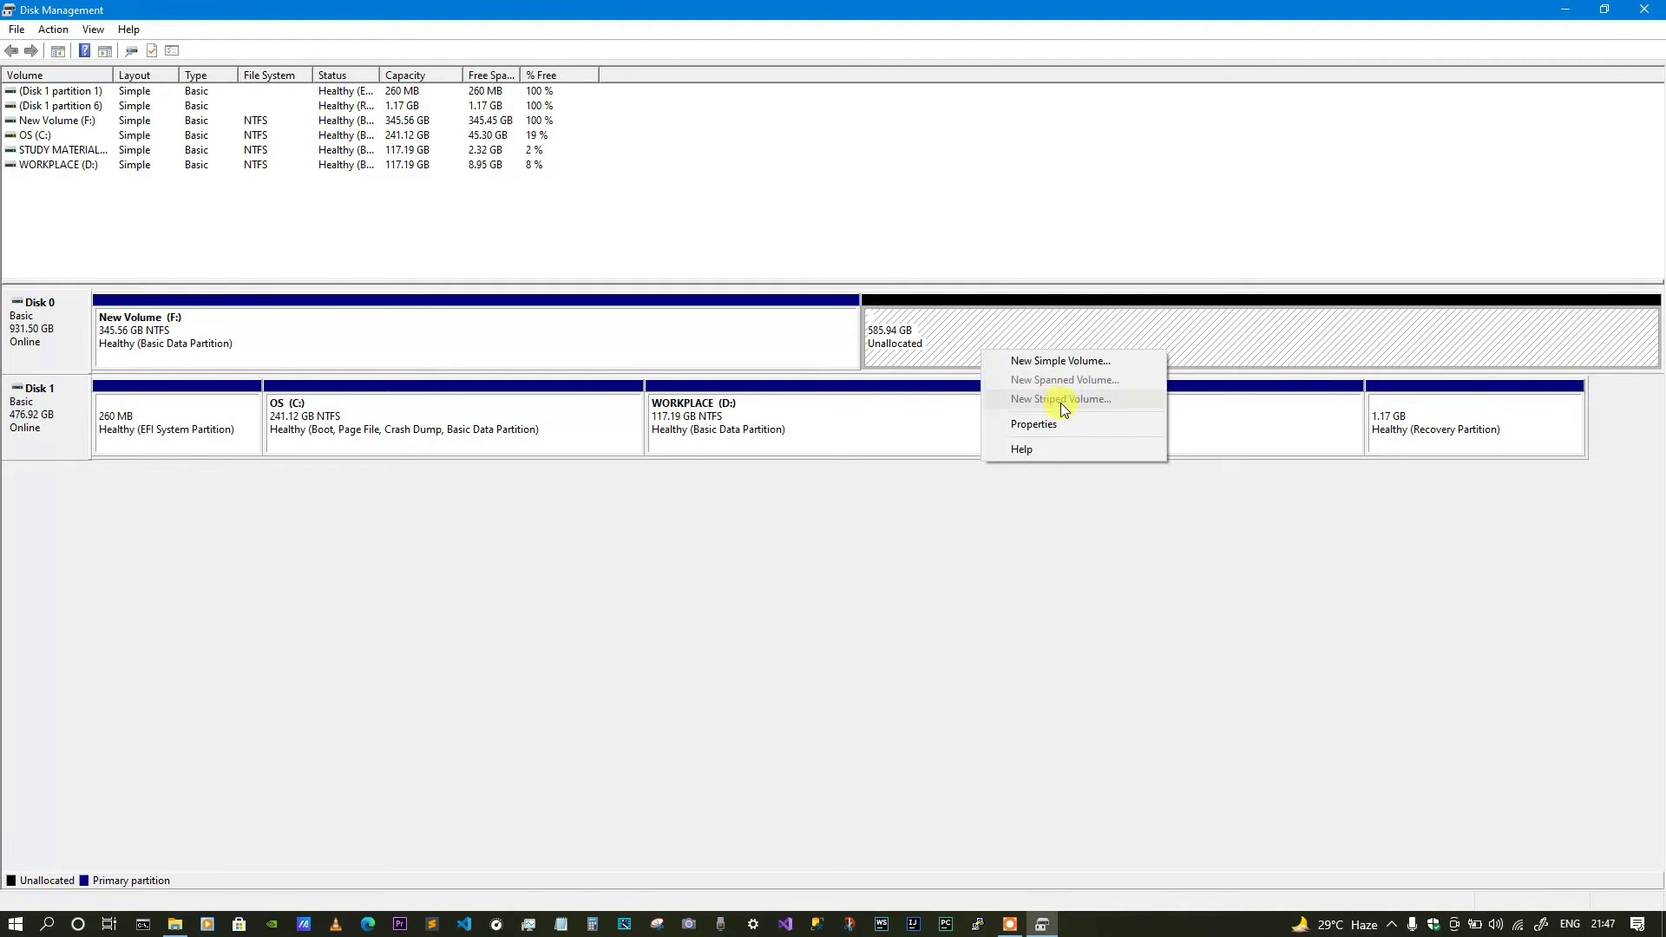
- Create a 600000 MB simple volume G: with NTFS quick format from the unallocated space
{"action": "left_click", "coordinate": [1077, 361]}
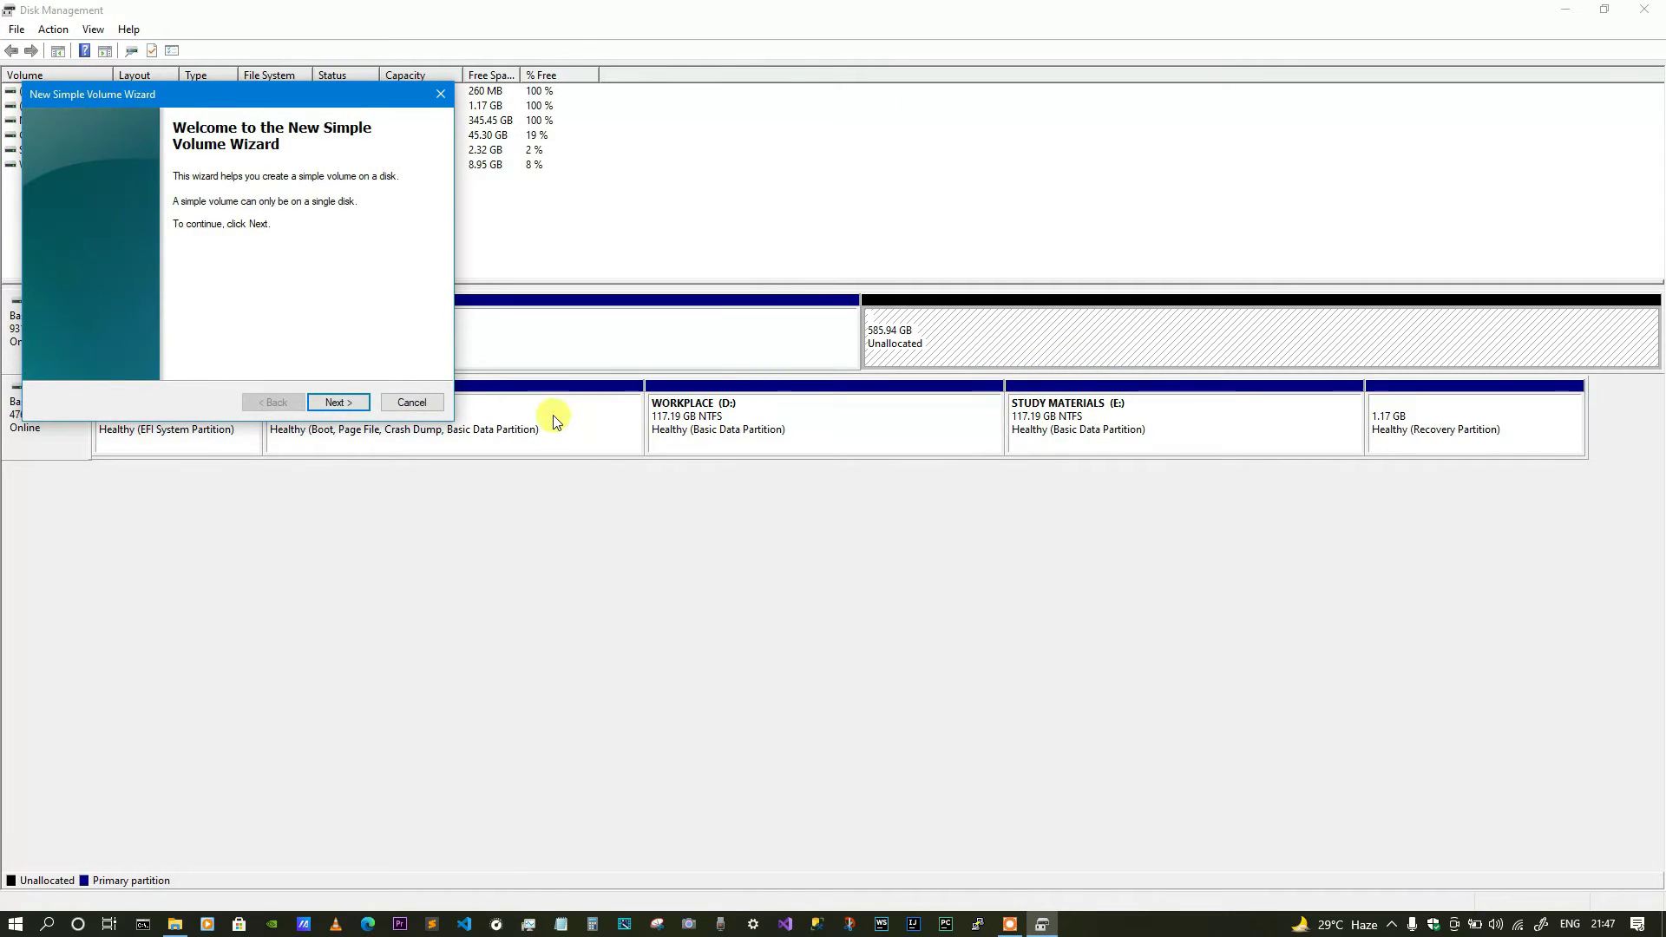
{"action": "left_click", "coordinate": [338, 404]}
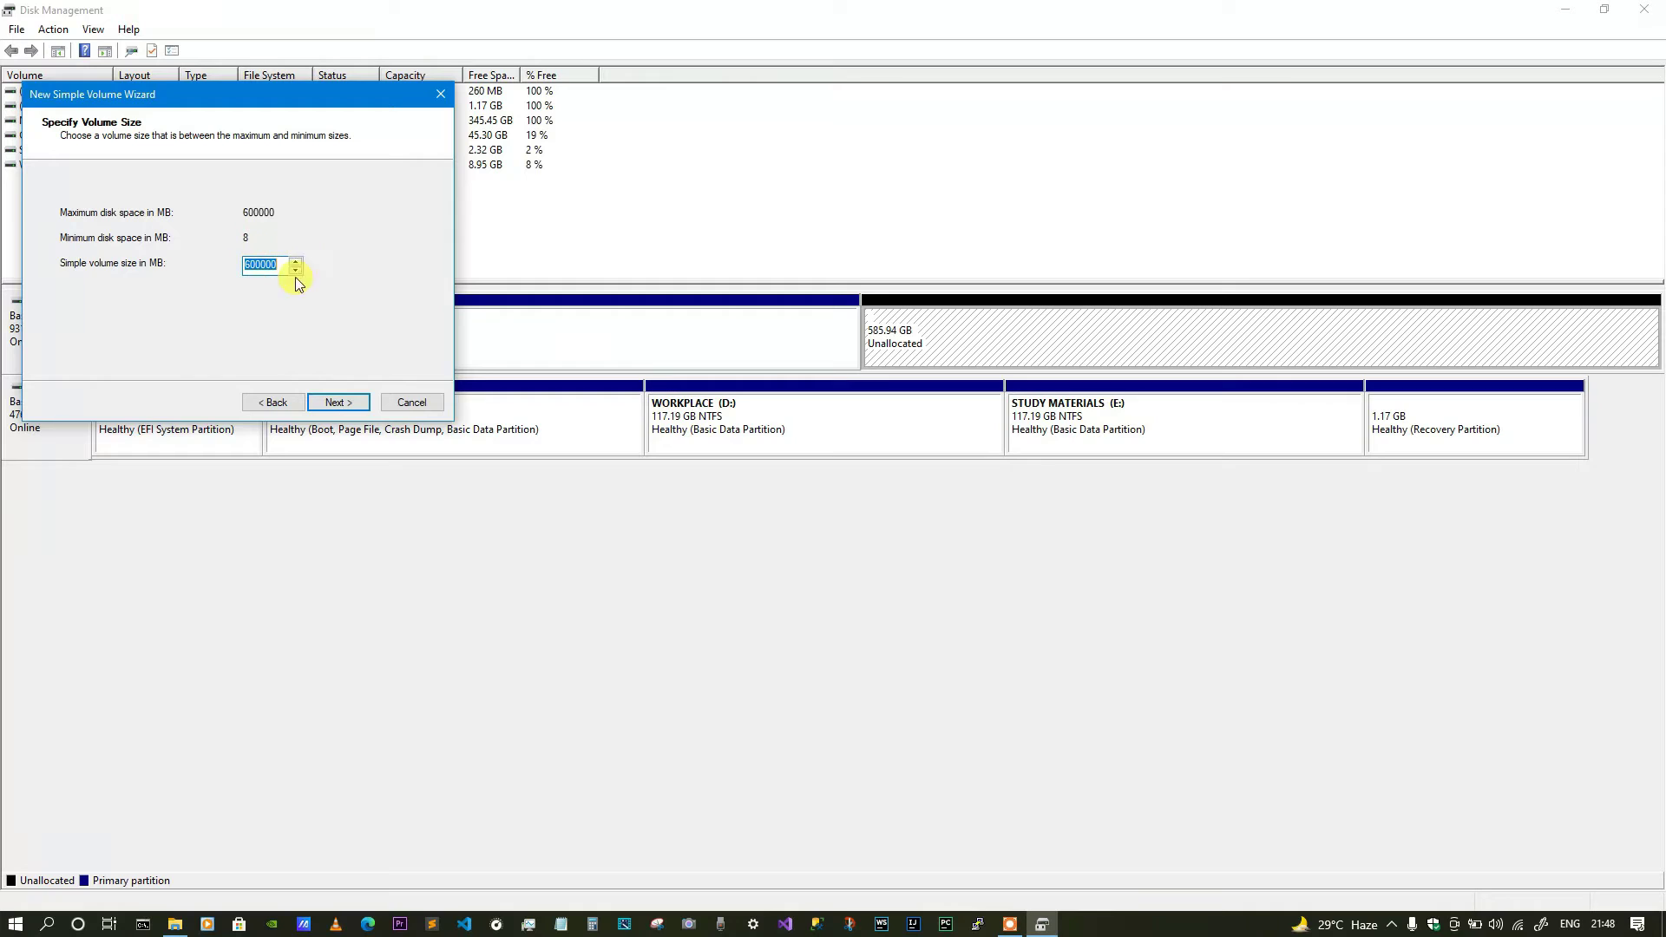
{"action": "left_click", "coordinate": [343, 404]}
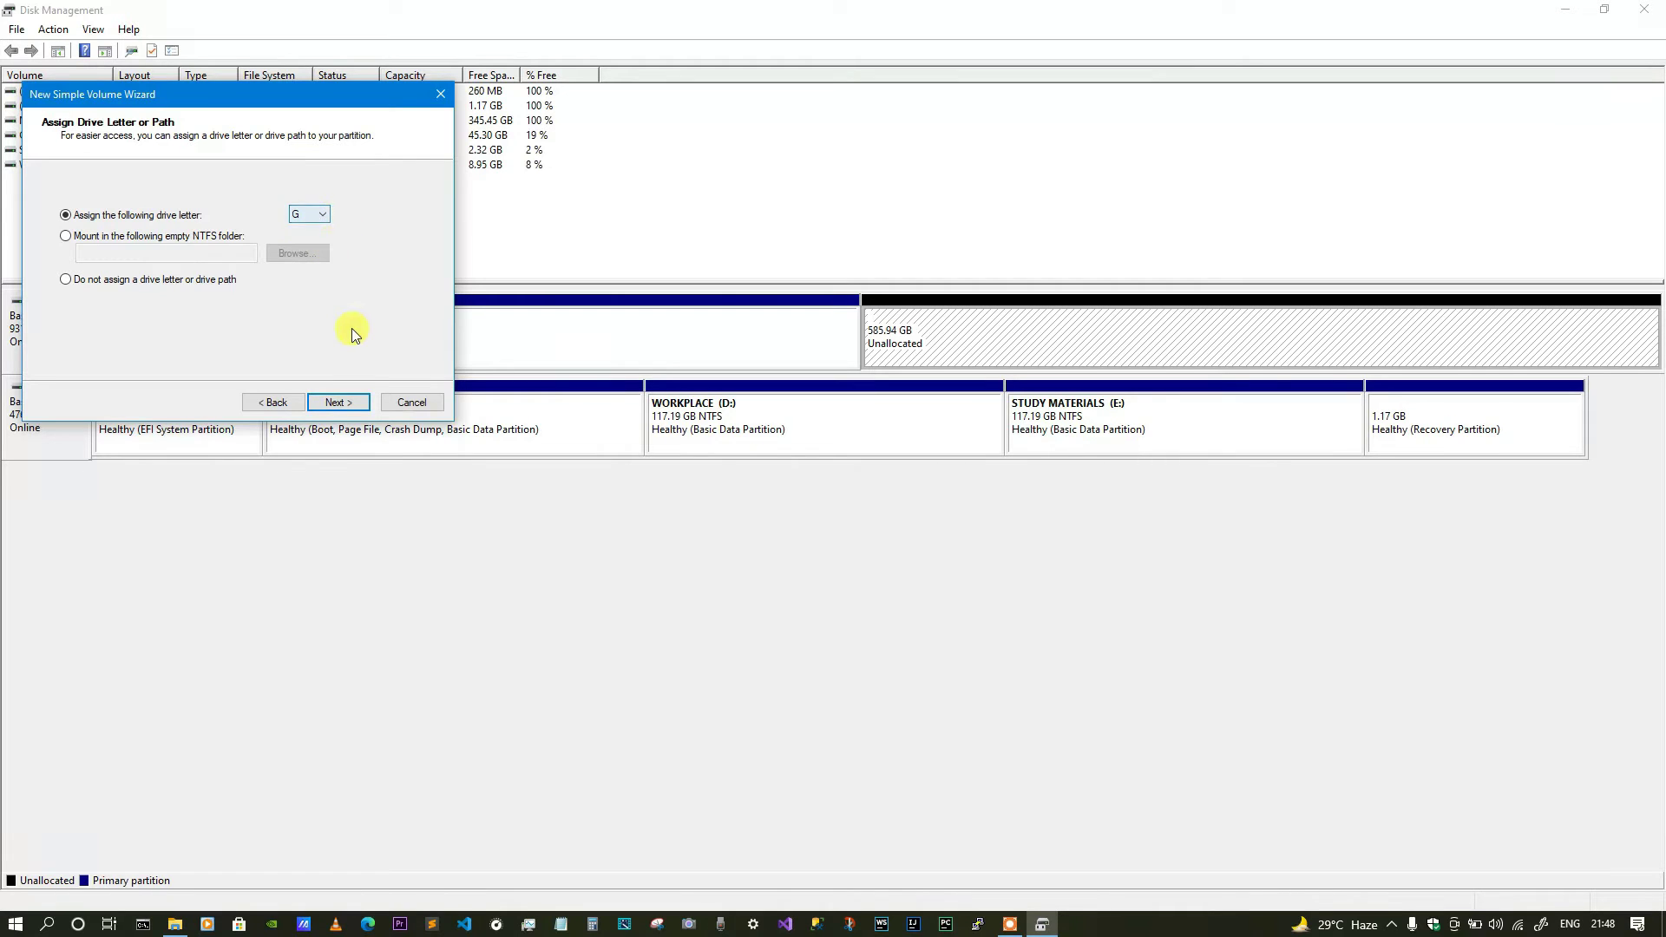
{"action": "left_click", "coordinate": [337, 403]}
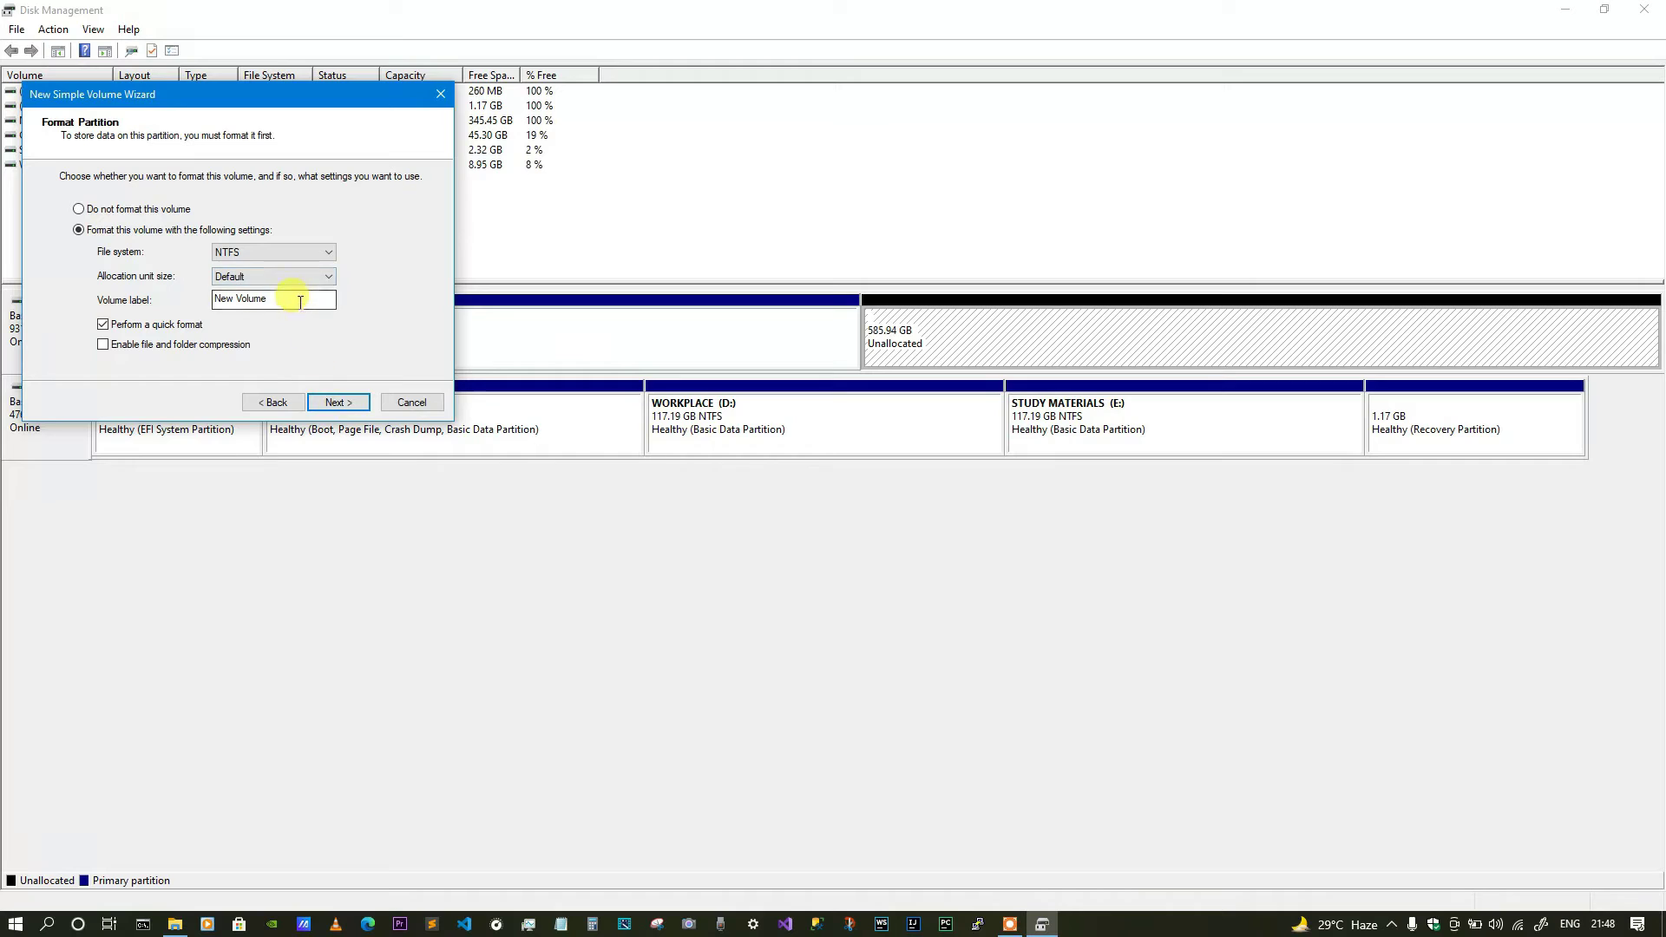
{"action": "left_click_drag", "start_coordinate": [290, 302], "coordinate": [188, 307]}
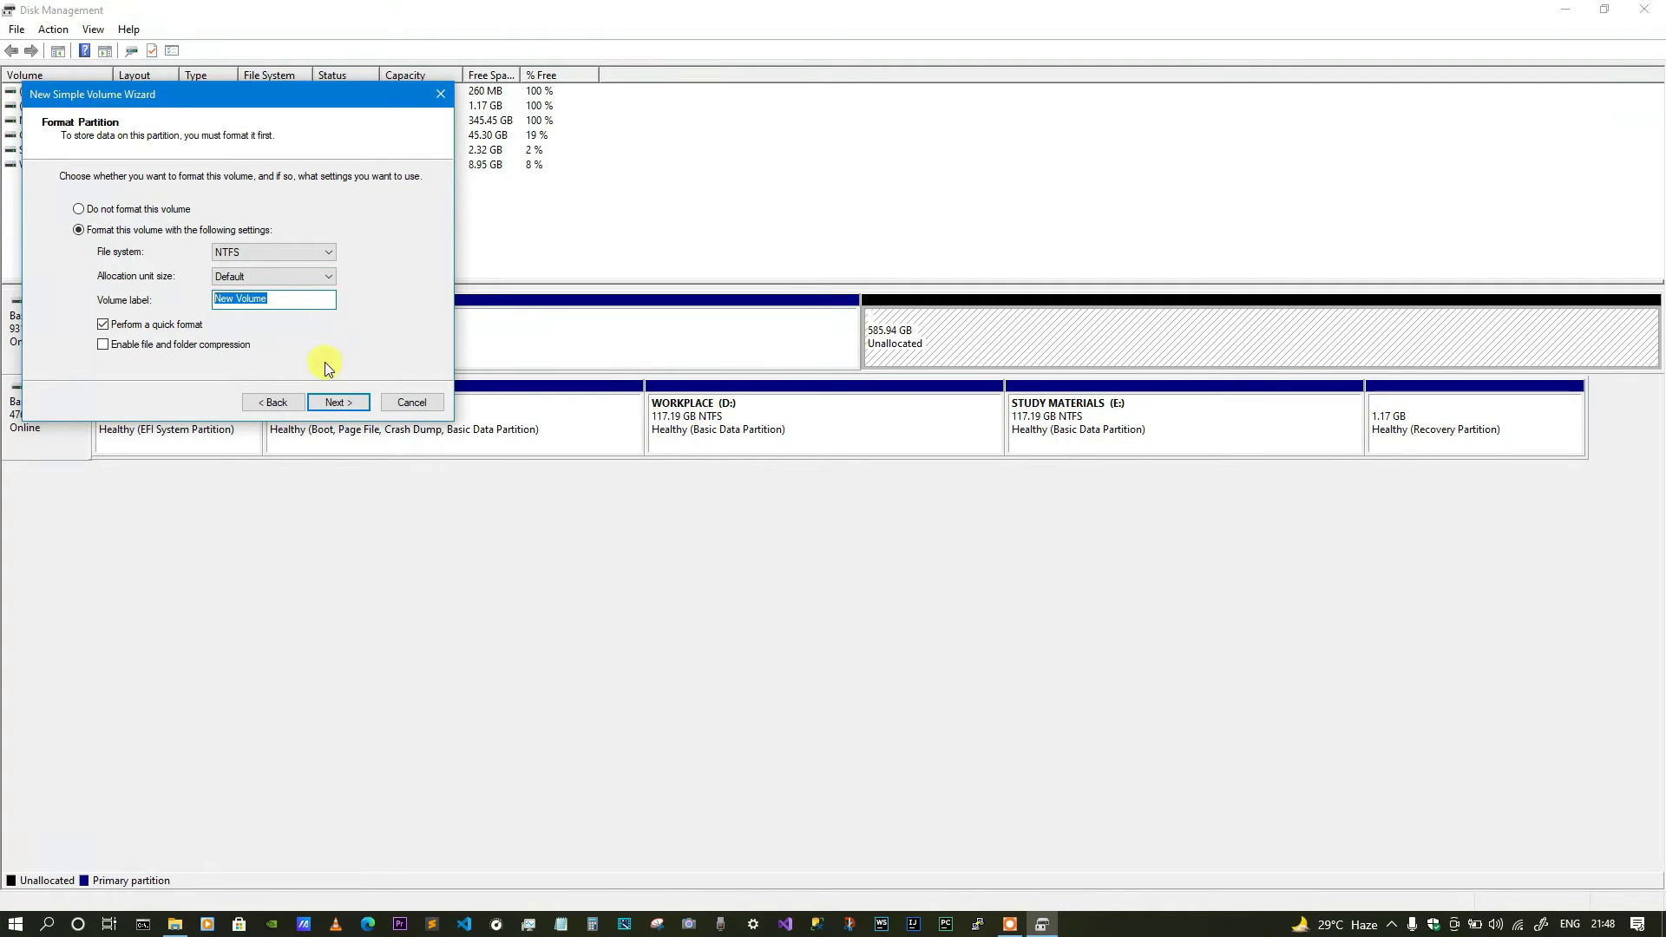
{"action": "left_click", "coordinate": [365, 406]}
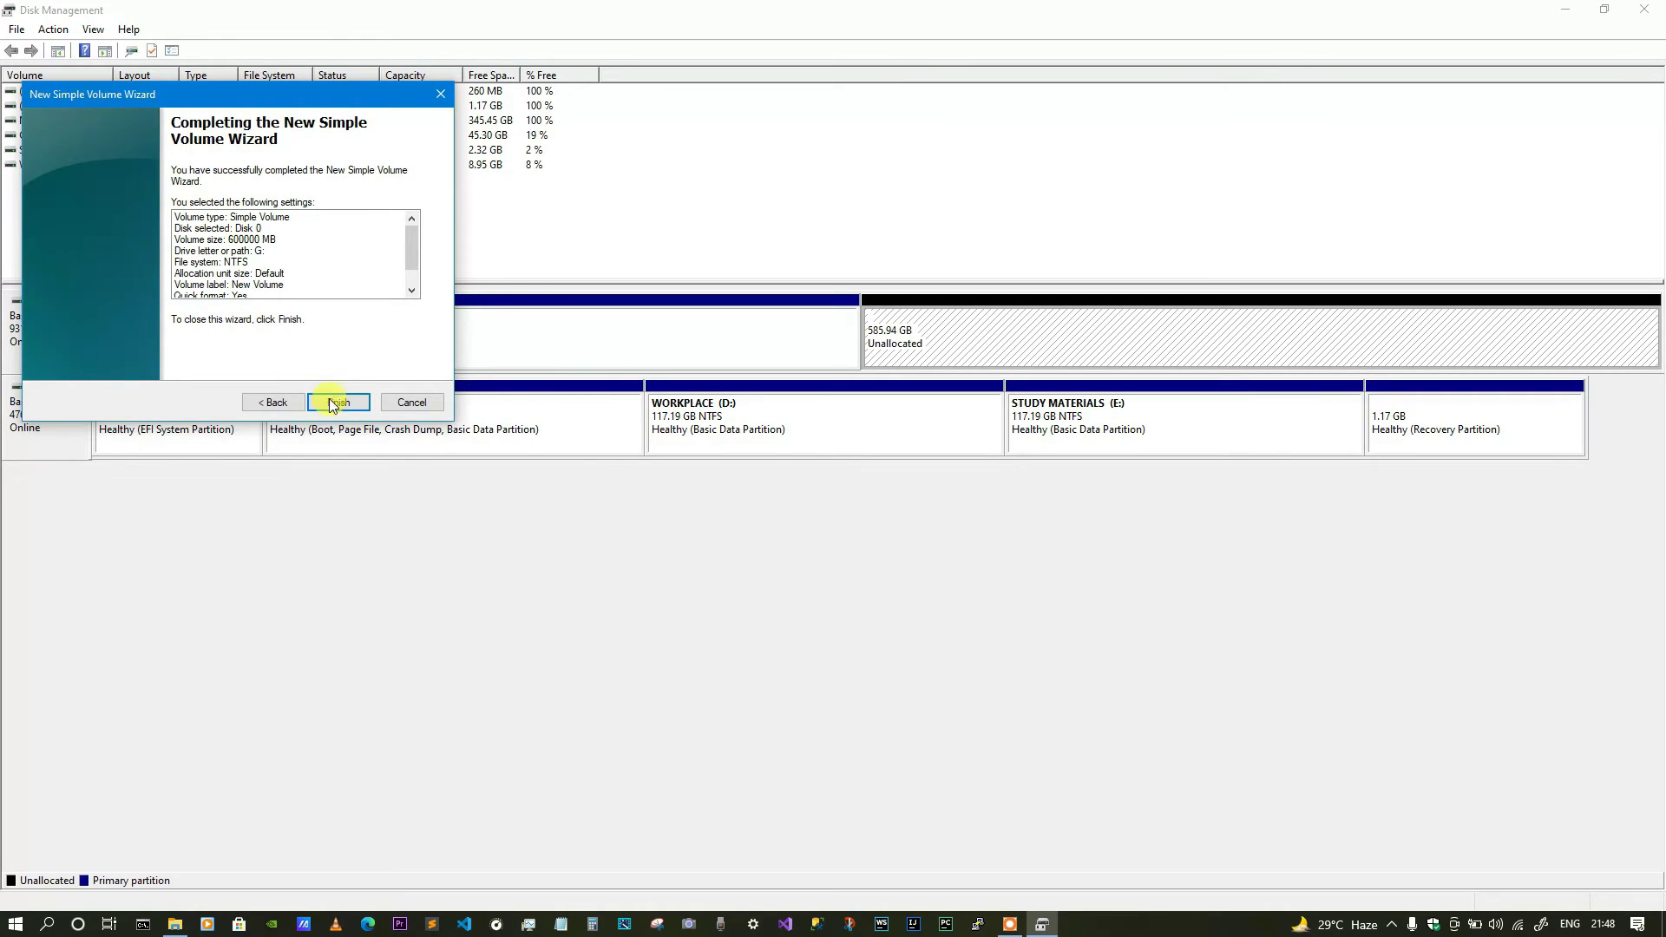
{"action": "left_click", "coordinate": [356, 398]}
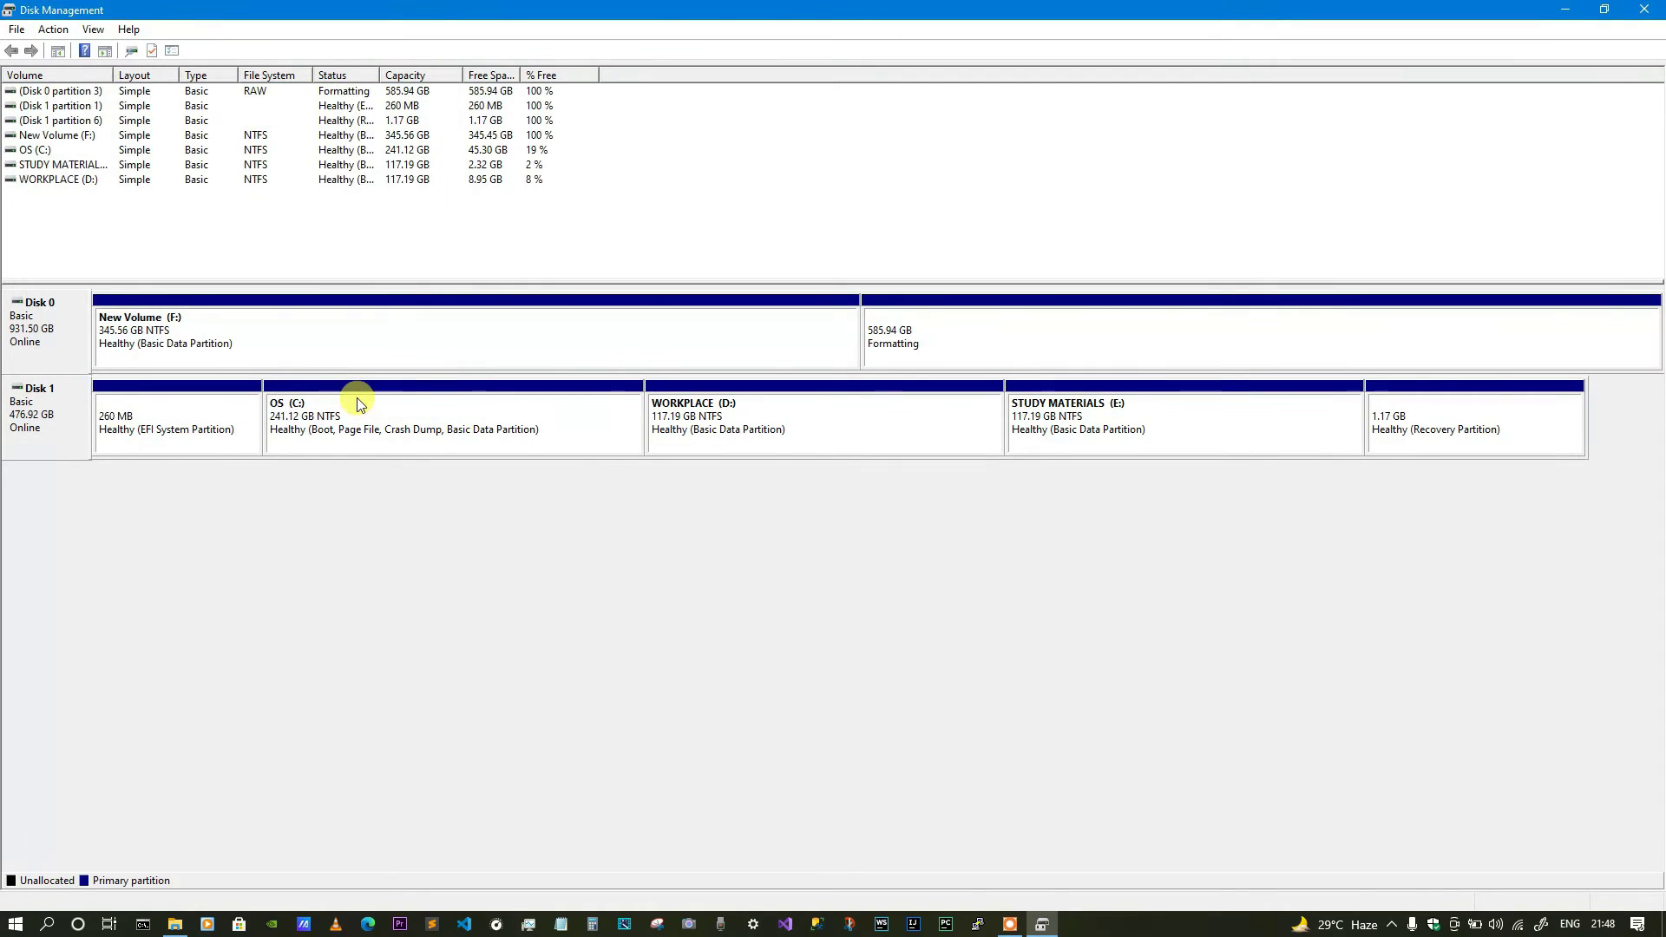
{"action": "left_click", "coordinate": [939, 328]}
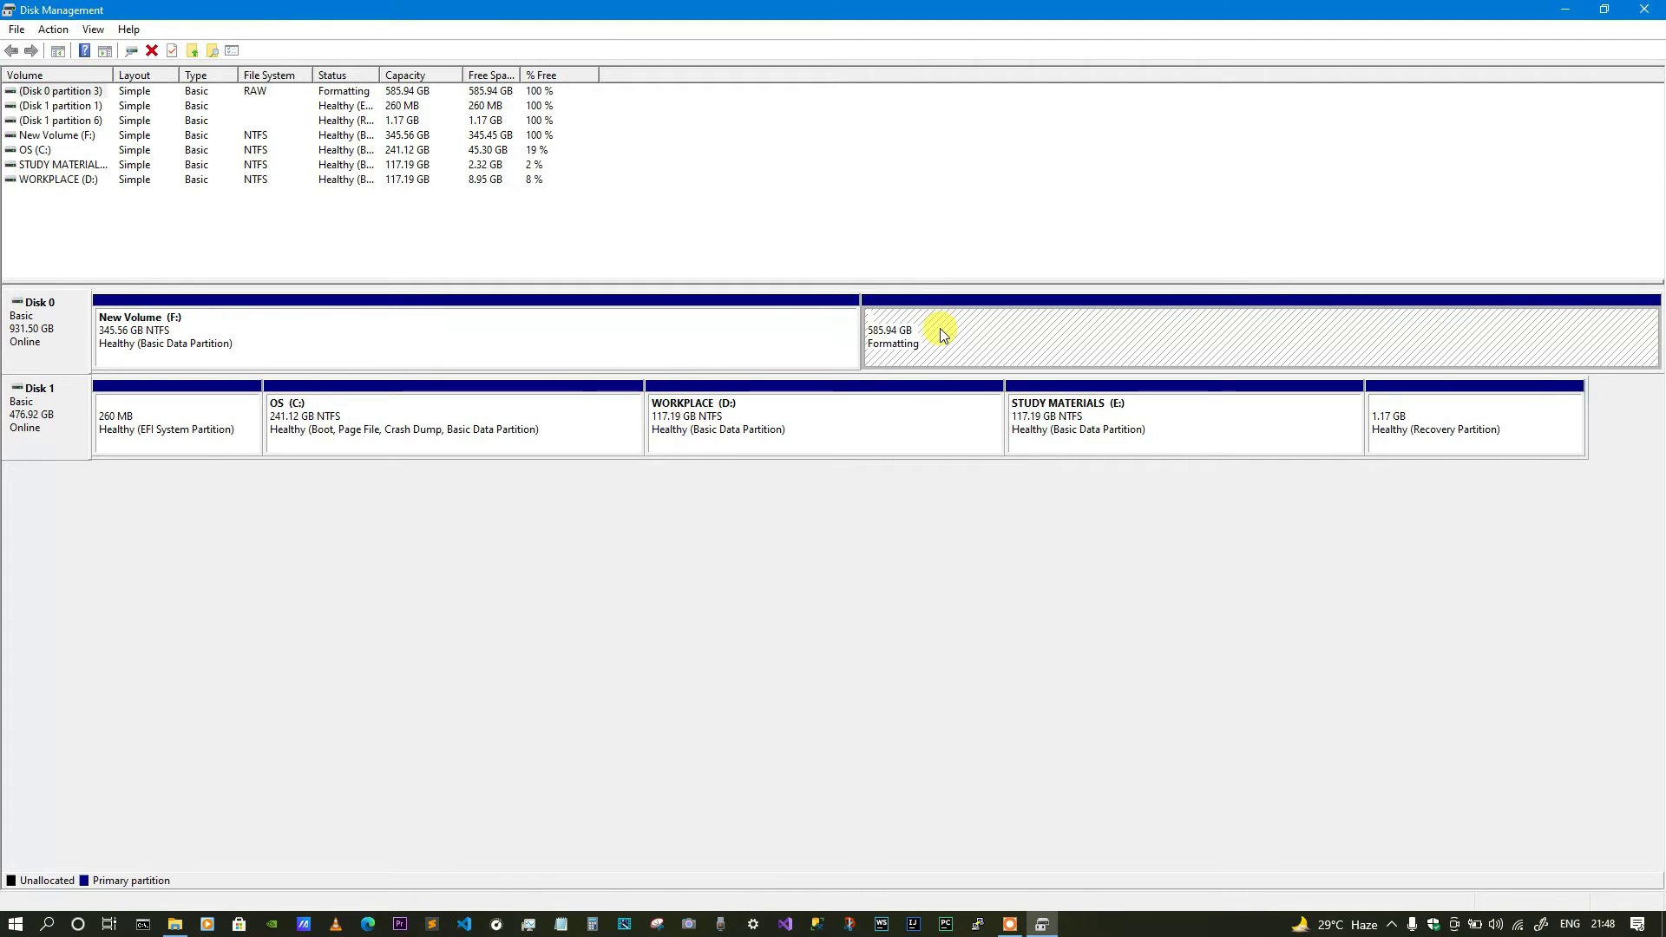
- Shrink New Volume (G:) by 200000 MB to 390.63 GB, freeing 195.31 GB
{"action": "right_click", "coordinate": [1024, 330]}
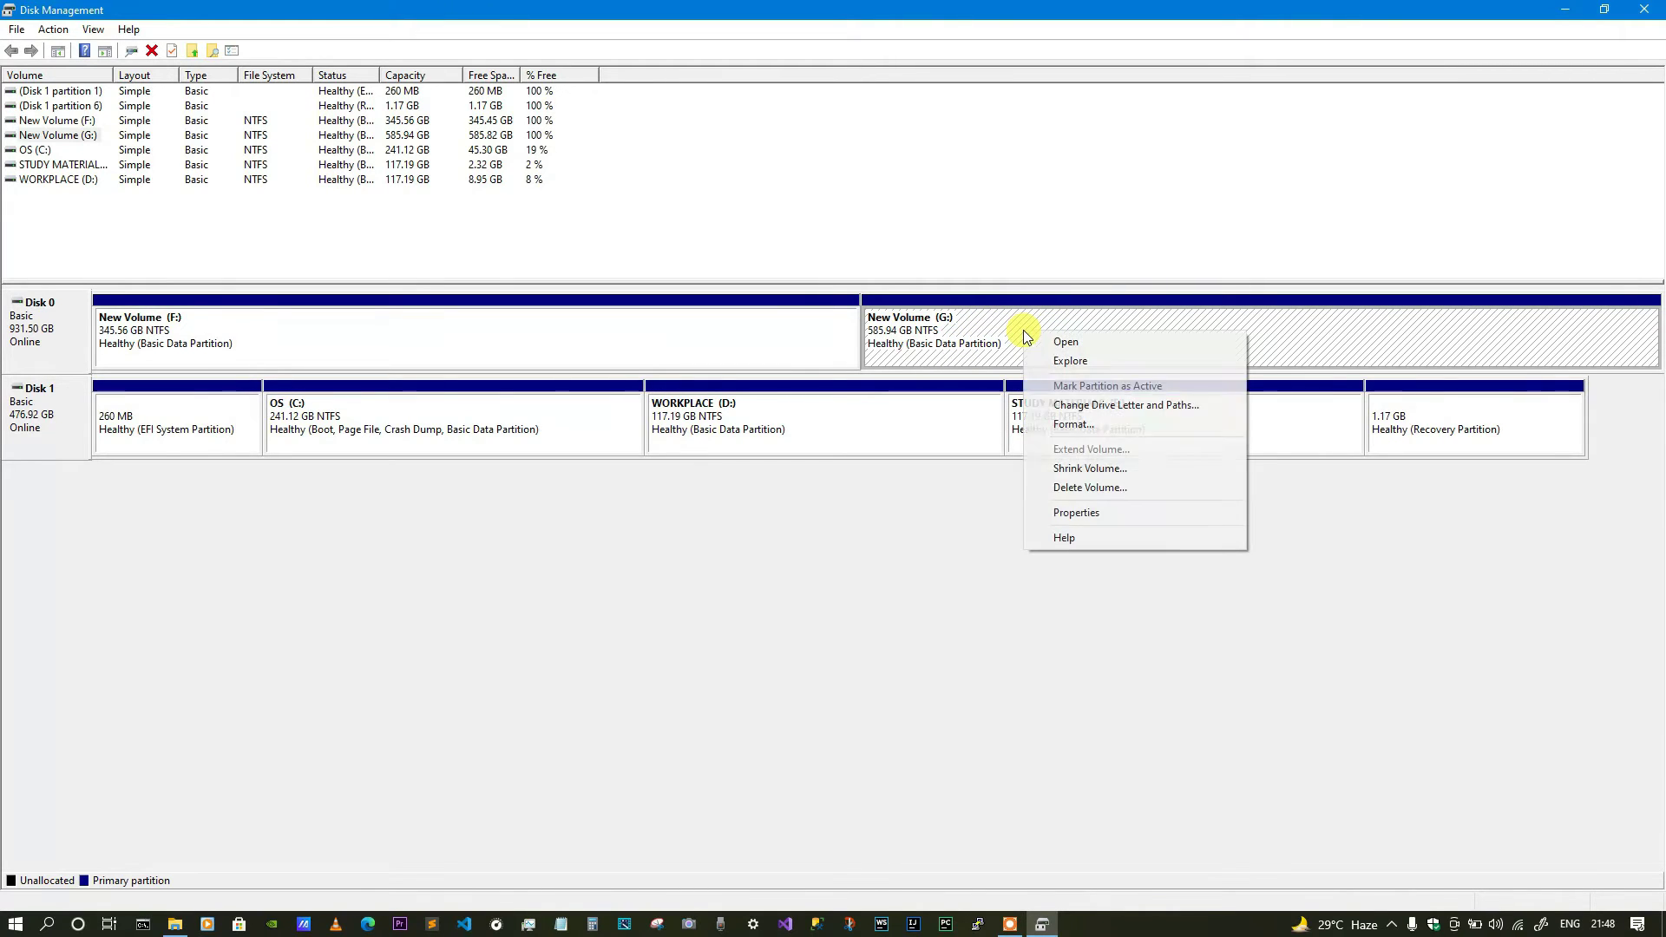
{"action": "left_click", "coordinate": [1095, 468]}
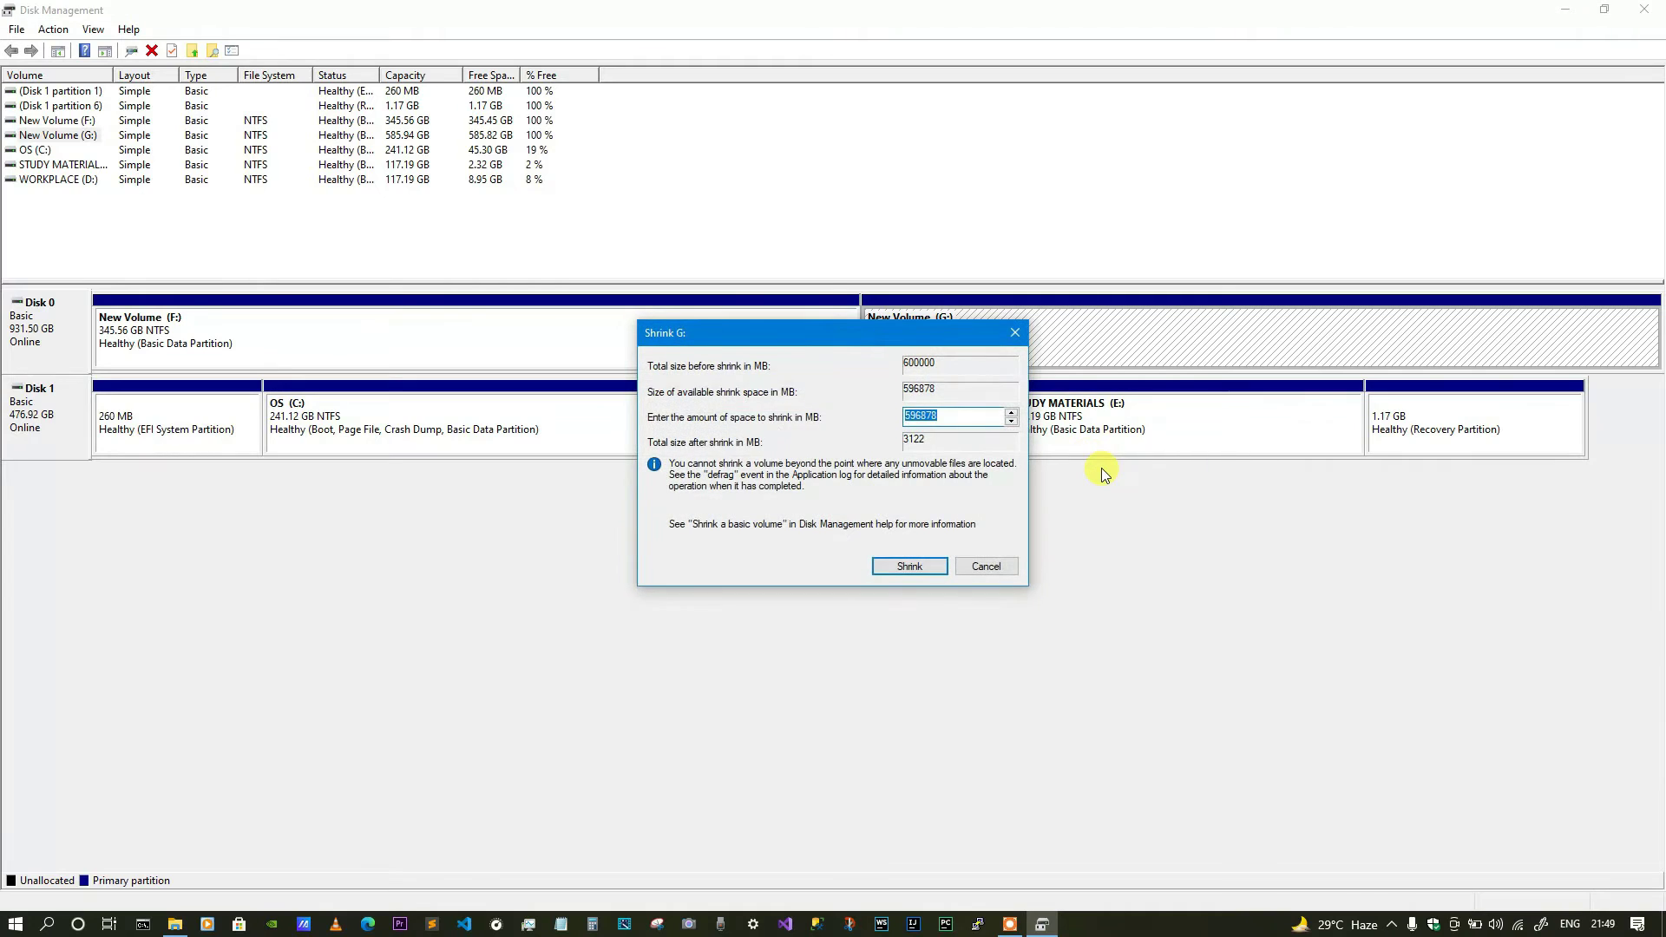
{"action": "type", "text": "00000"}
{"action": "left_click", "coordinate": [936, 562]}
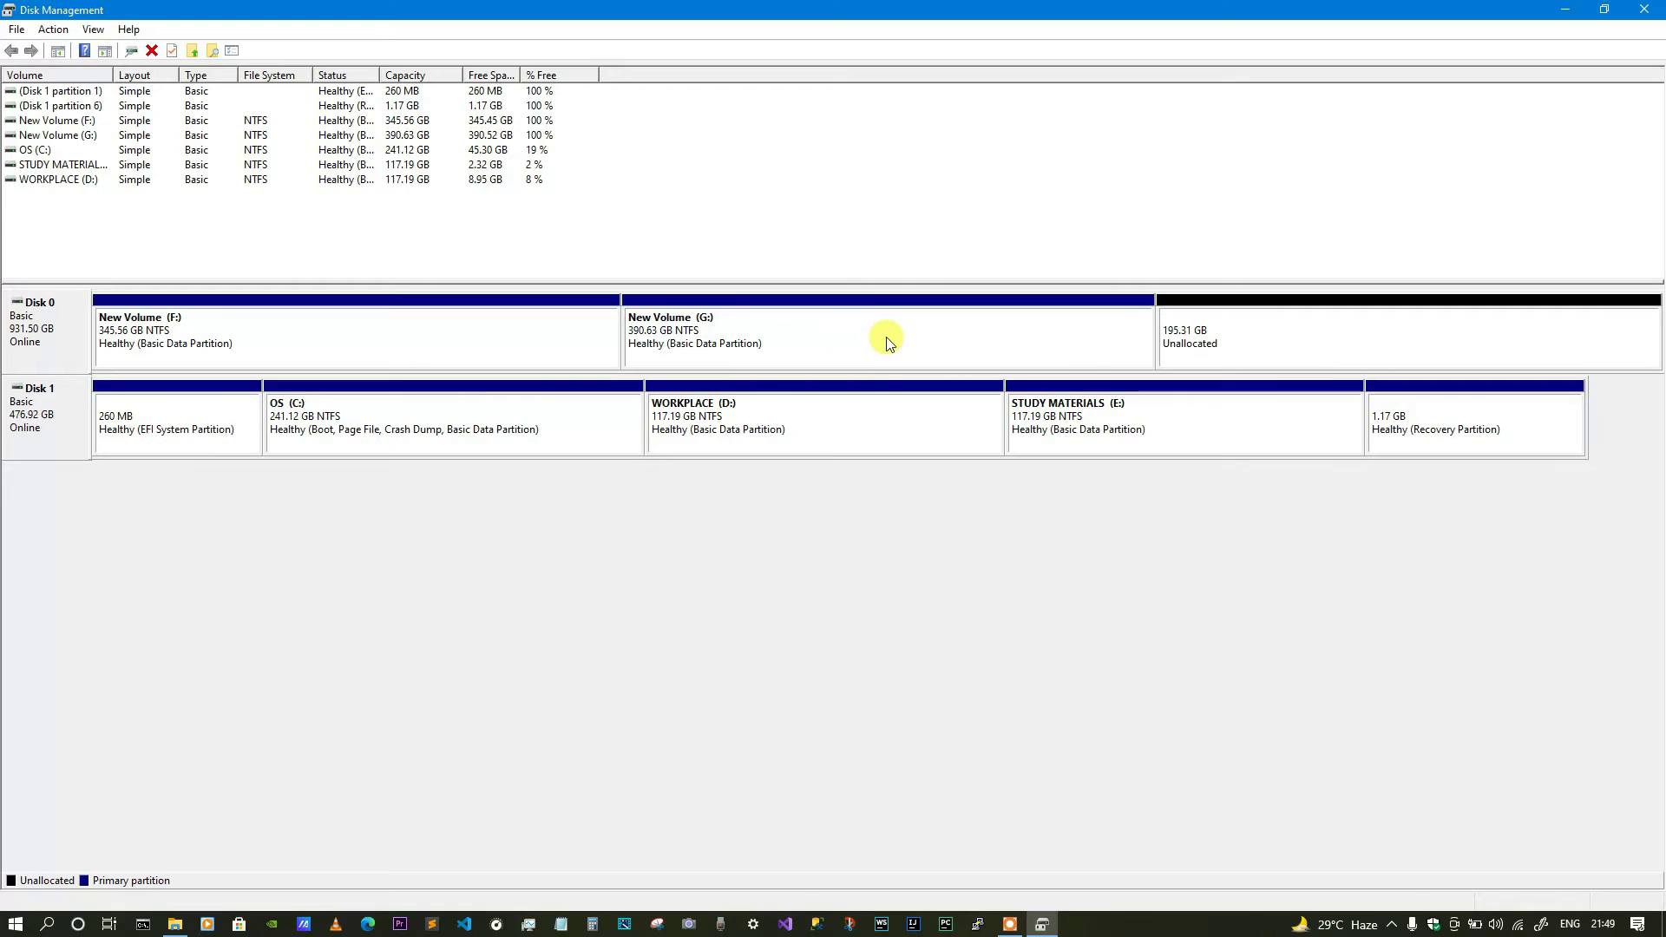
{"action": "left_click", "coordinate": [1224, 346]}
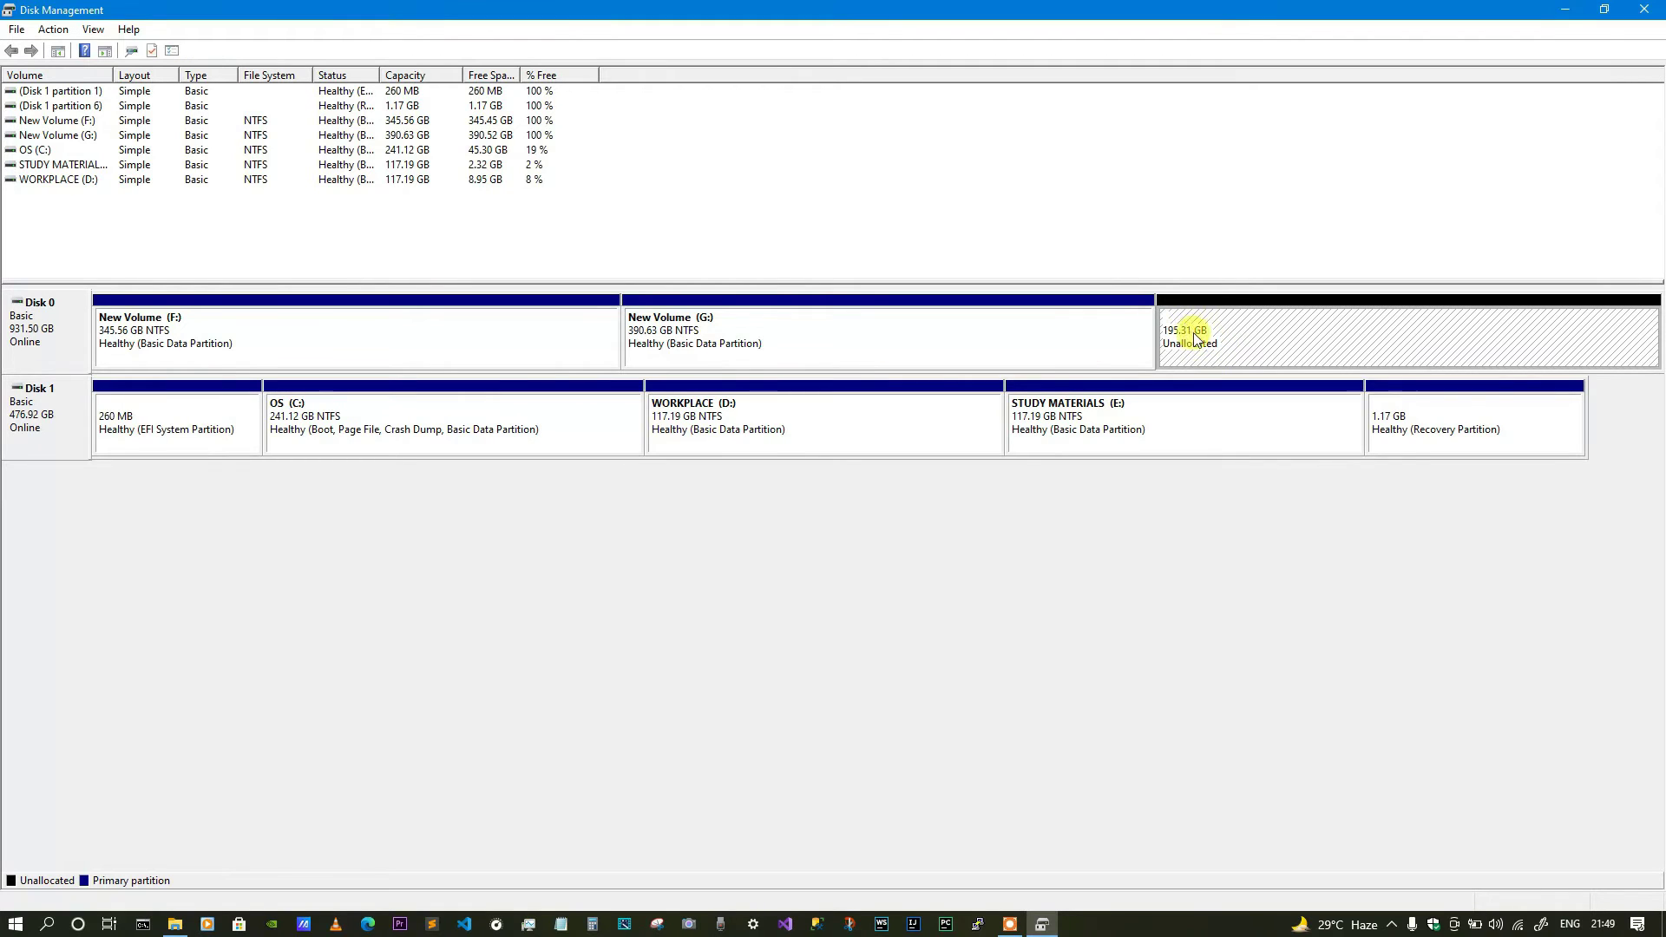
- Create a 200000 MB simple volume H: with NTFS quick format from the 195.31 GB space
{"action": "right_click", "coordinate": [1261, 347]}
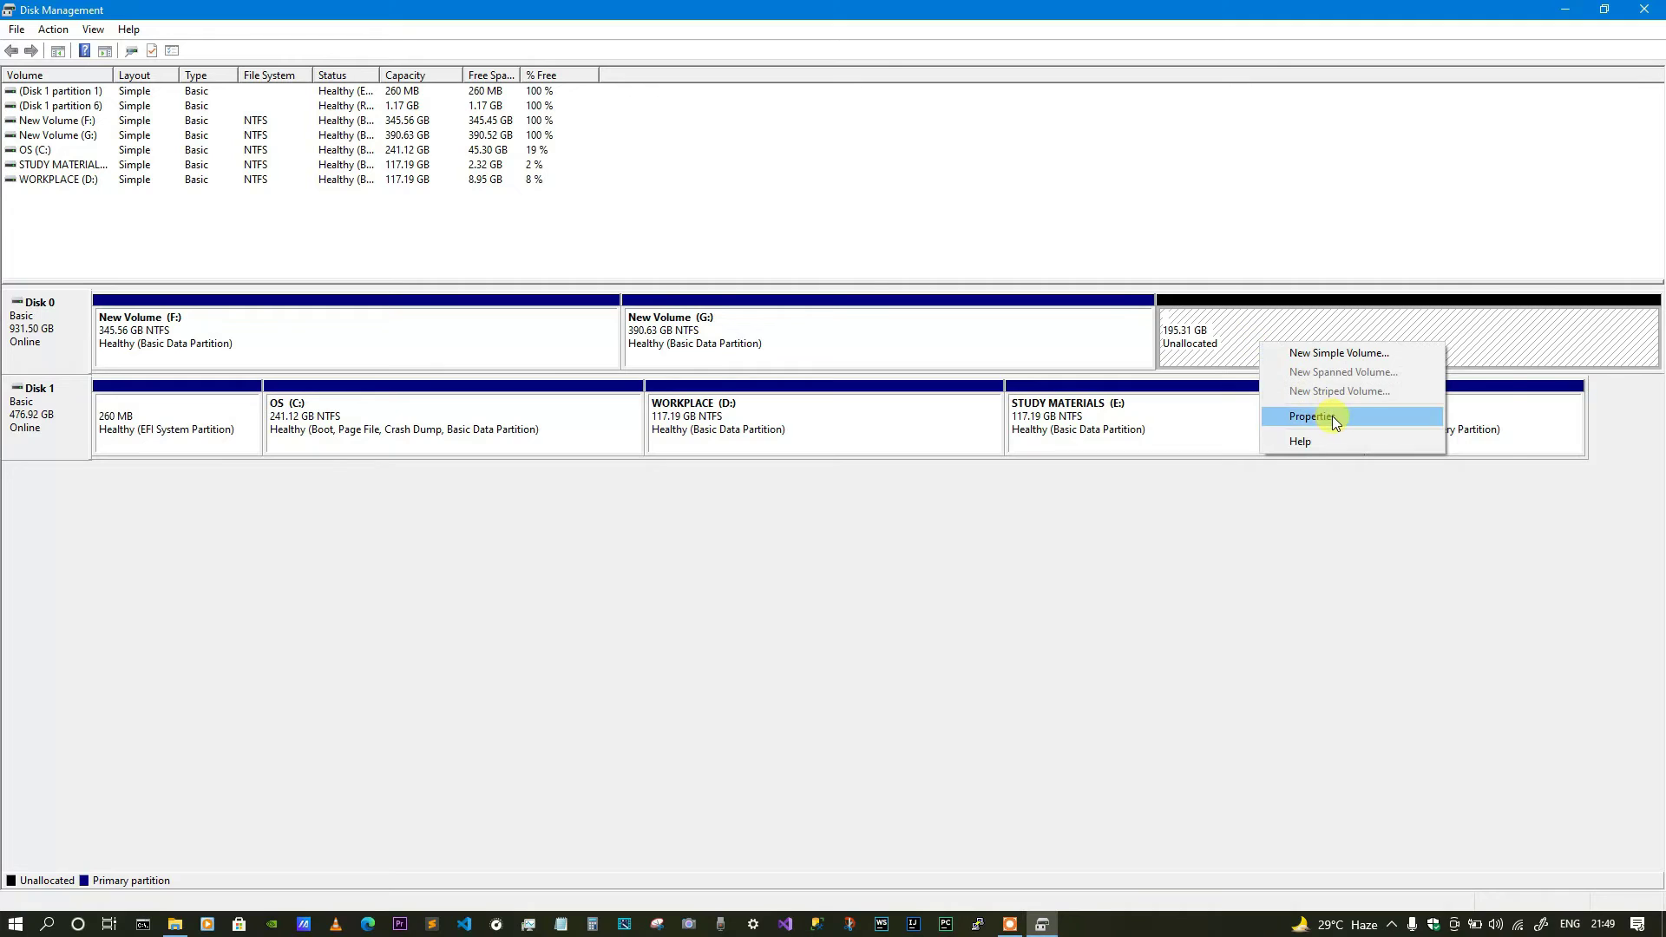
{"action": "left_click", "coordinate": [1371, 349]}
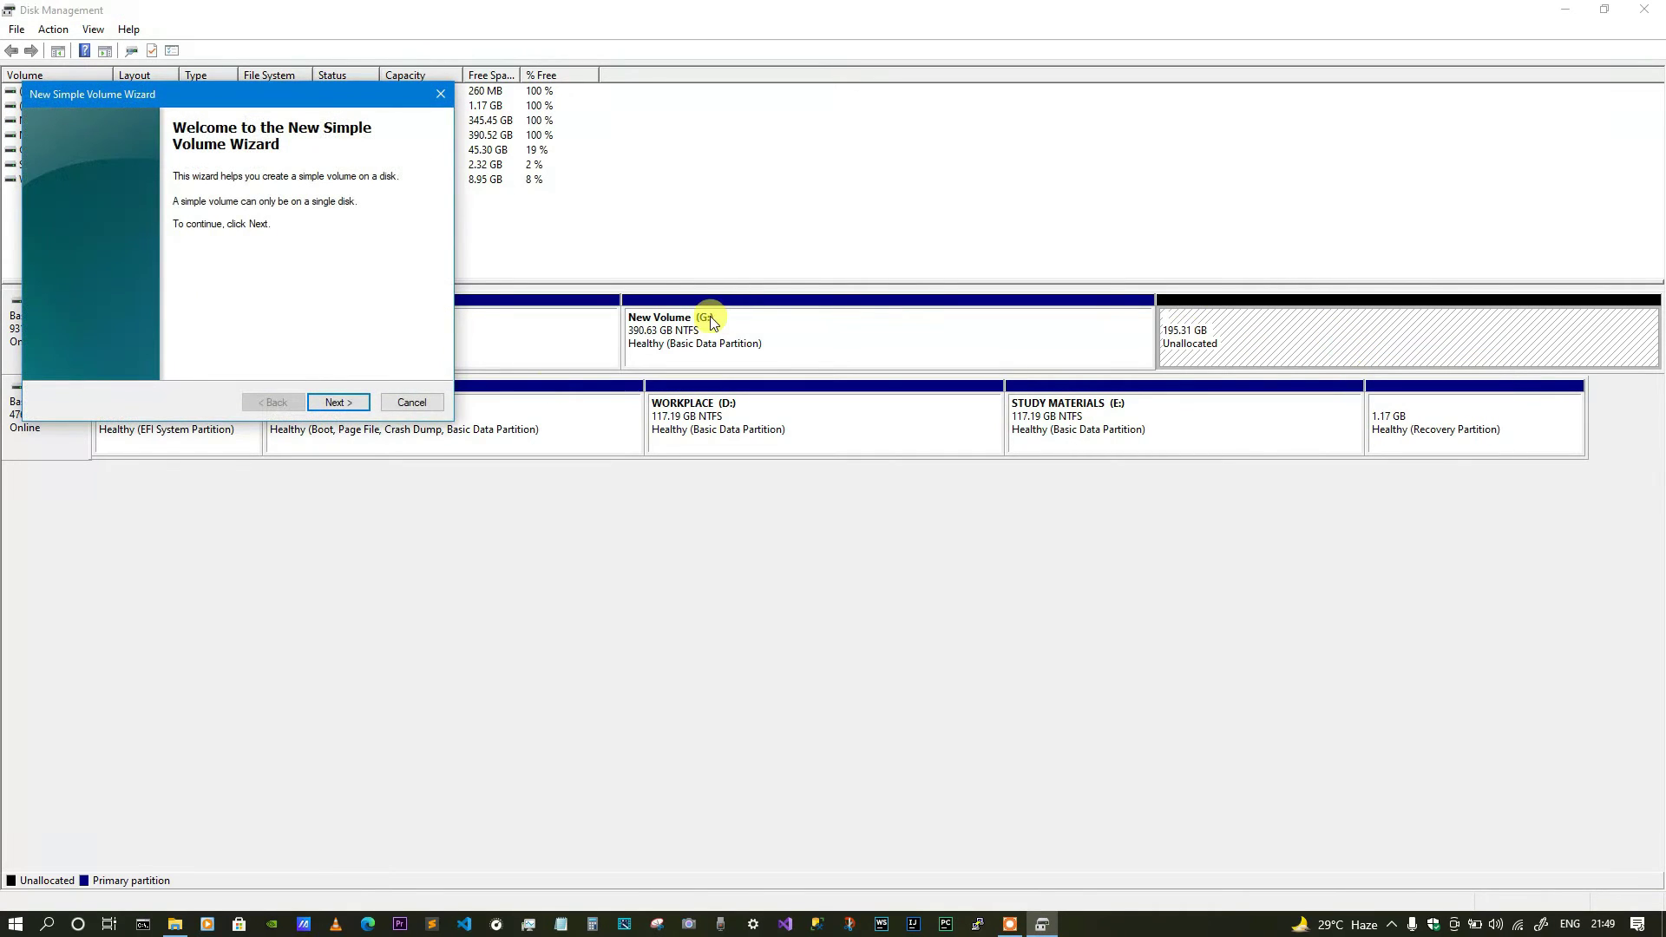
{"action": "left_click", "coordinate": [357, 400]}
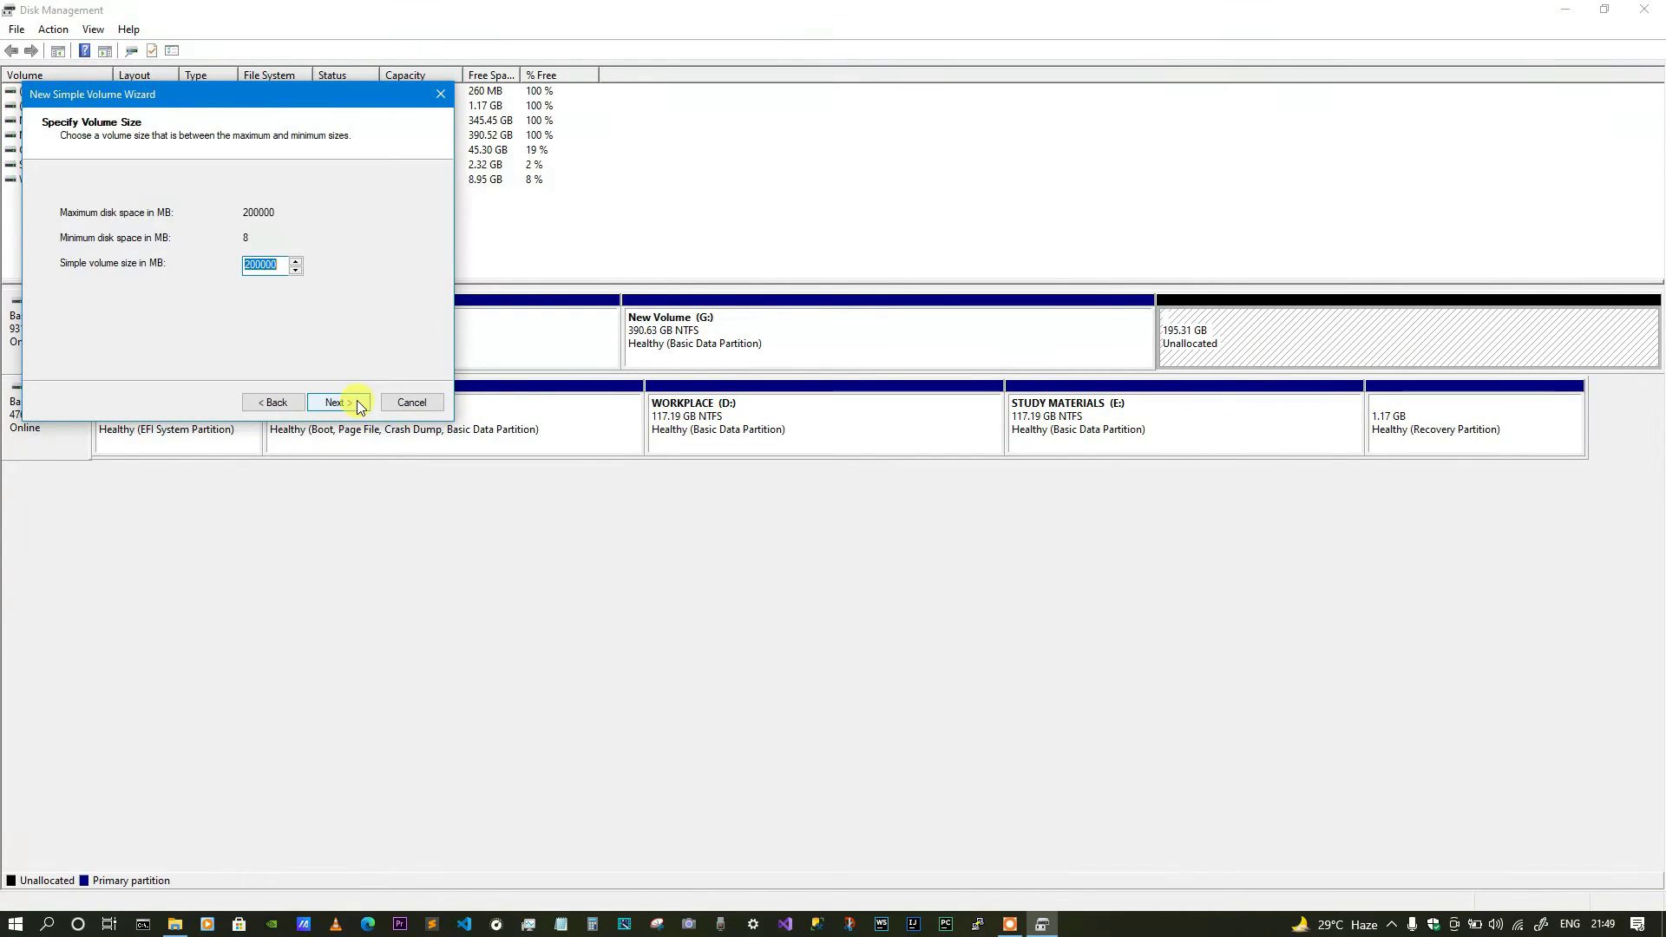
{"action": "left_click", "coordinate": [357, 402]}
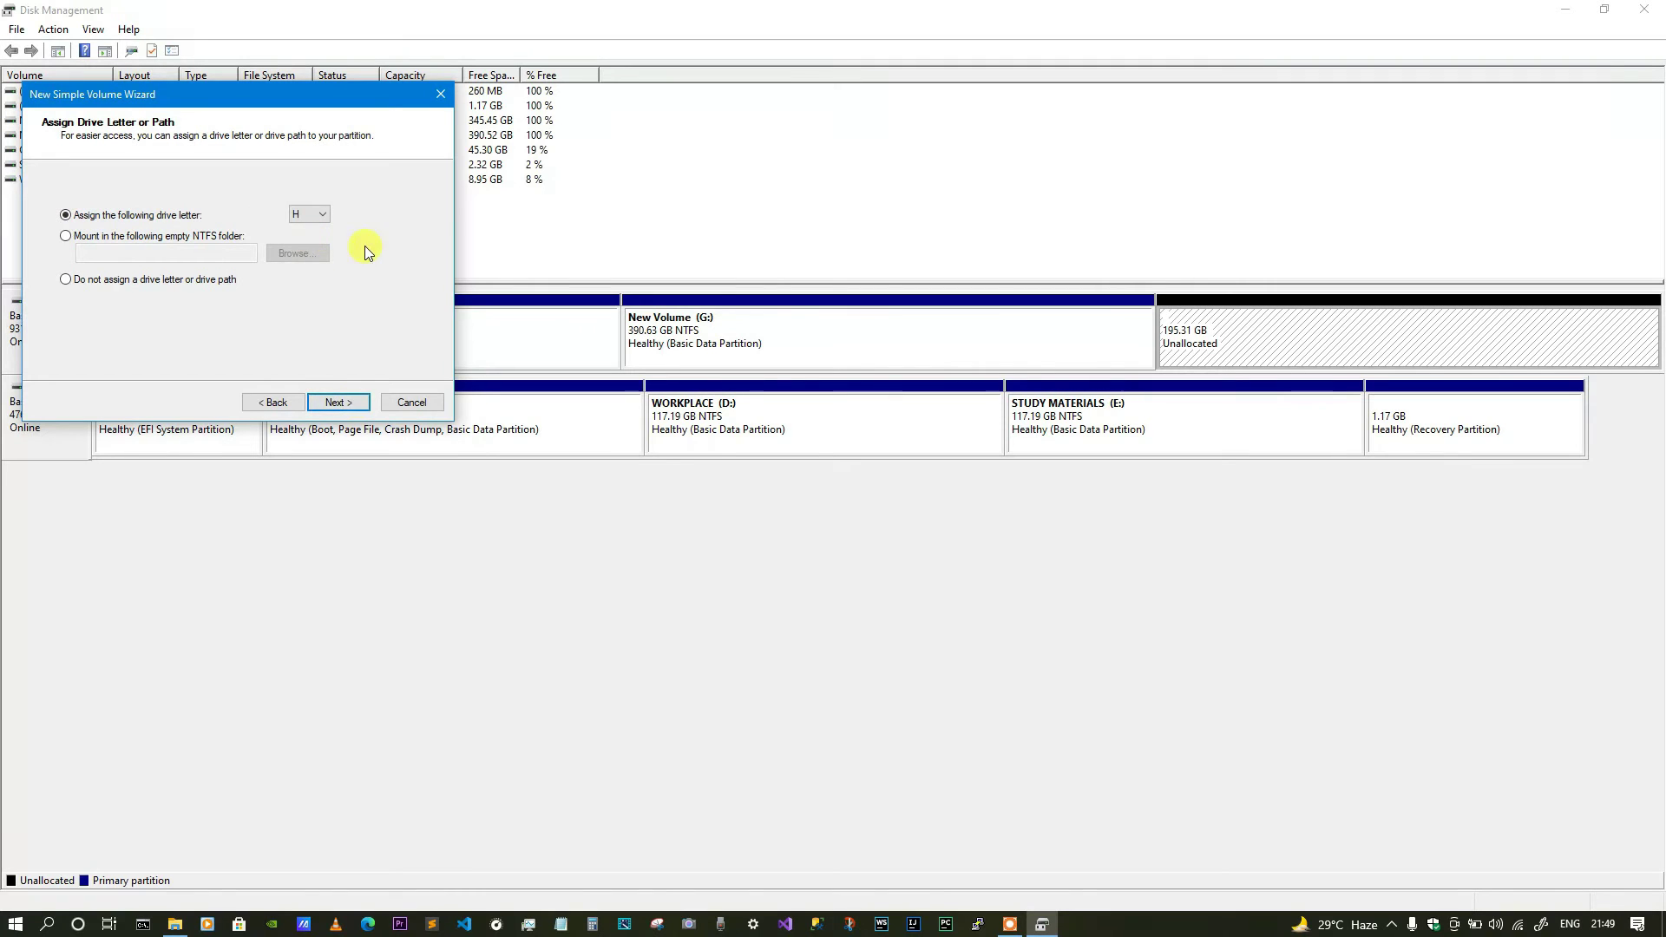
{"action": "left_click", "coordinate": [347, 403]}
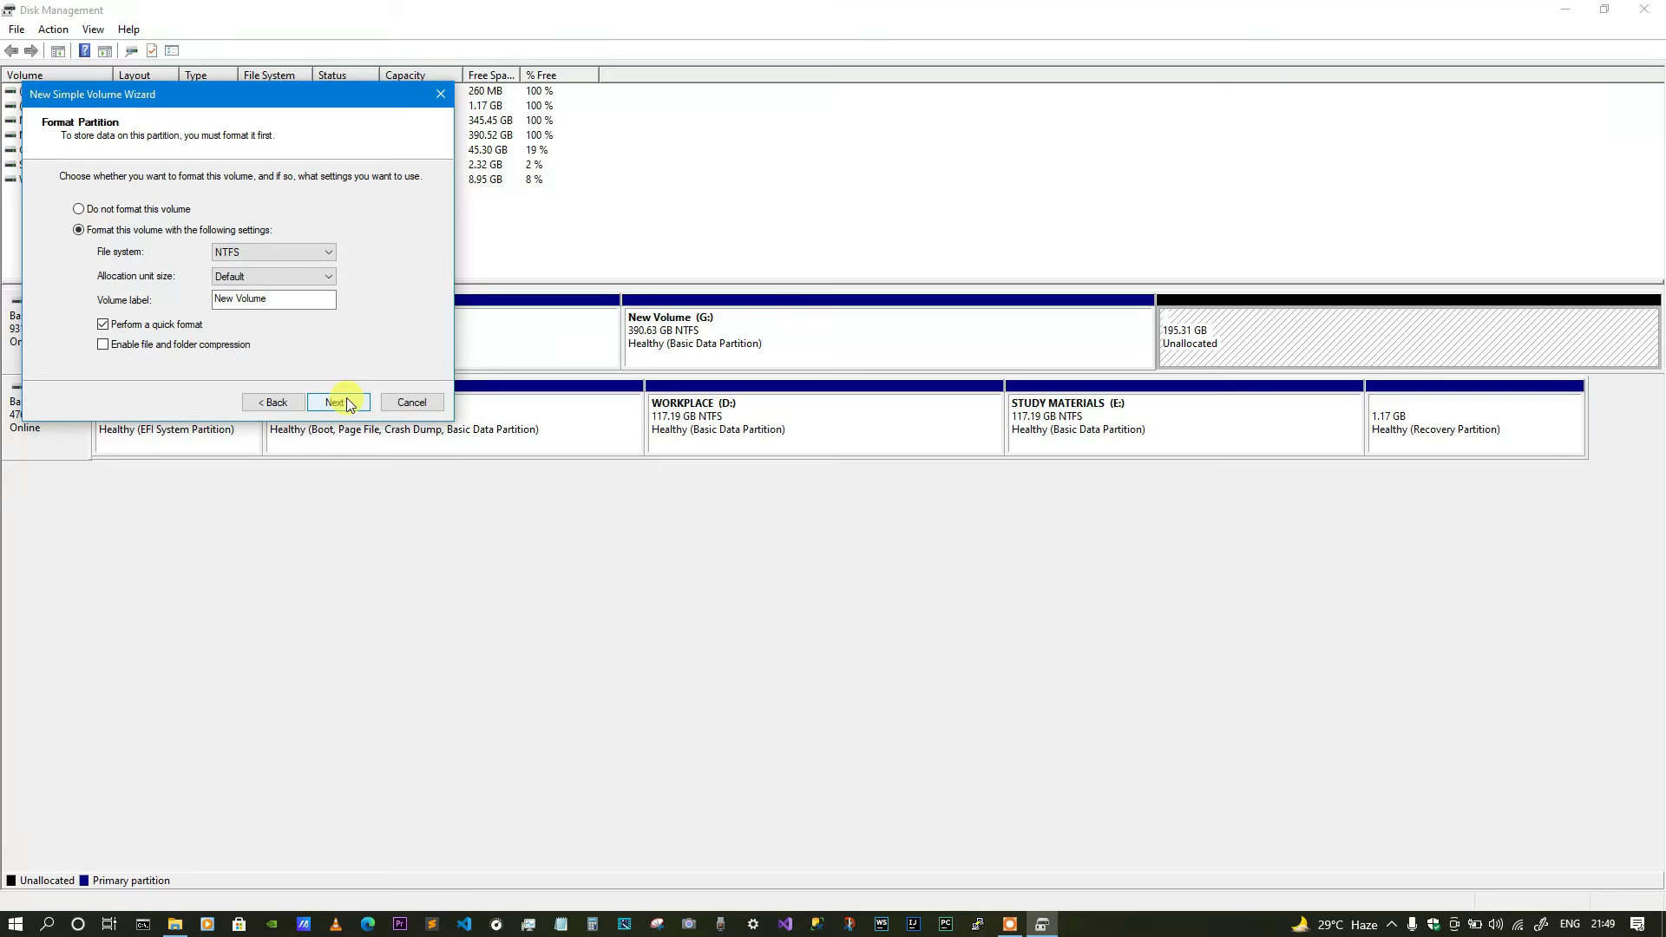
{"action": "left_click", "coordinate": [346, 404]}
{"action": "left_click", "coordinate": [346, 402]}
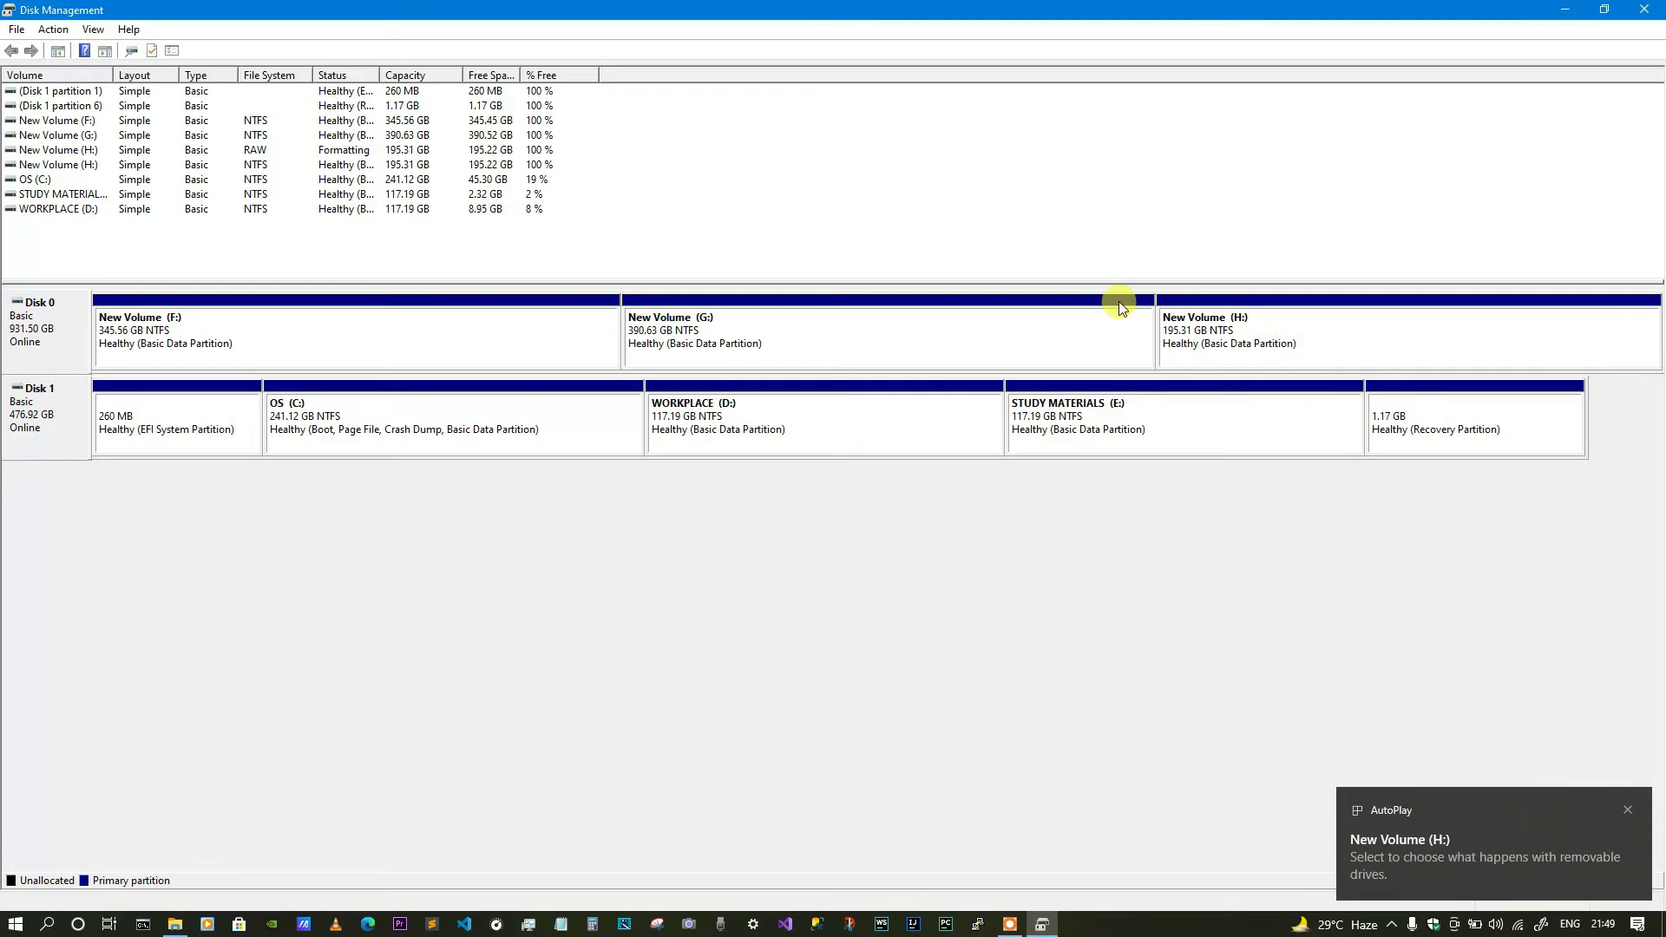
- Shrink New Volume (G:) by another 200000 MB, down to 195.31 GB
{"action": "left_click", "coordinate": [896, 337]}
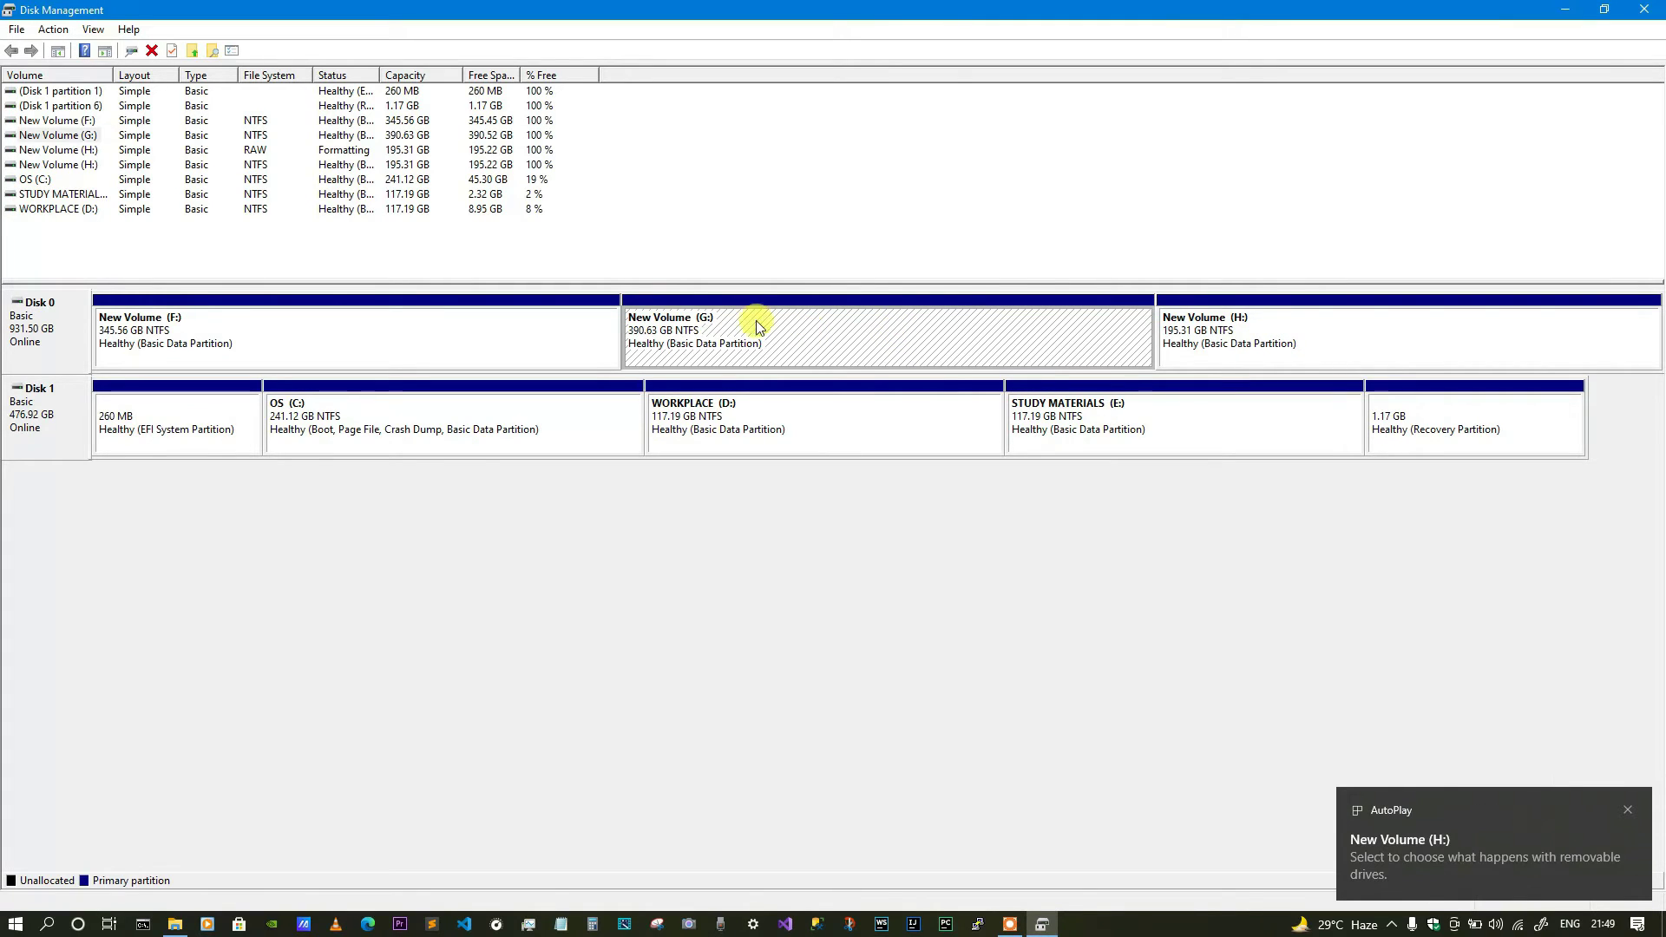
{"action": "right_click", "coordinate": [844, 351]}
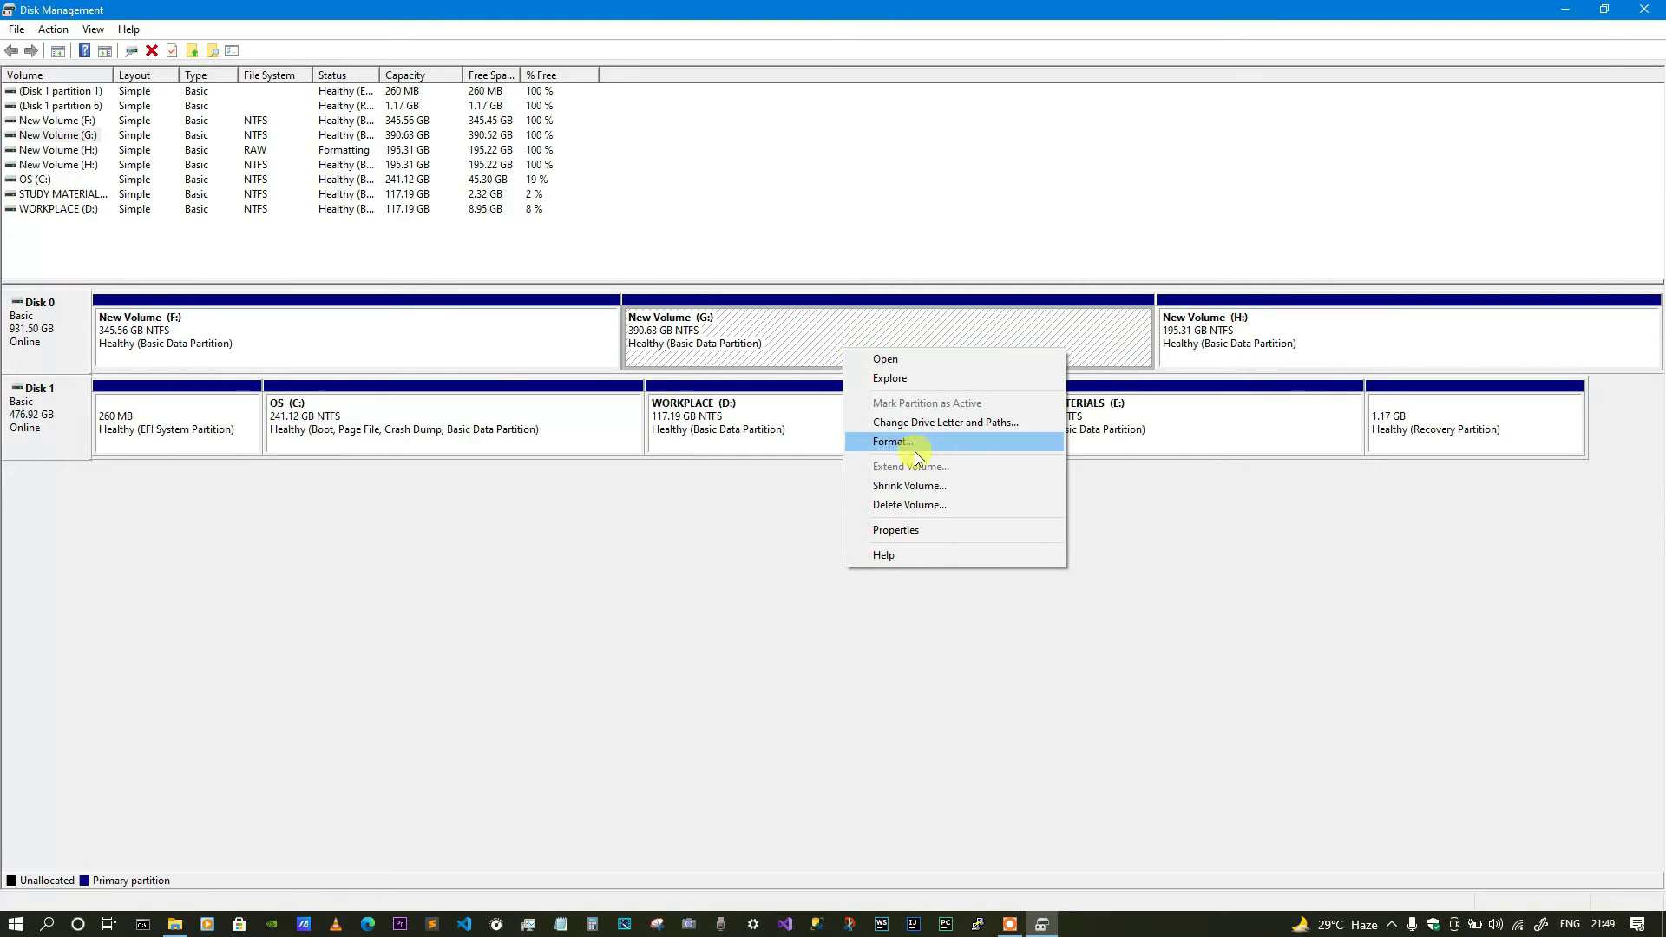
{"action": "left_click", "coordinate": [914, 484]}
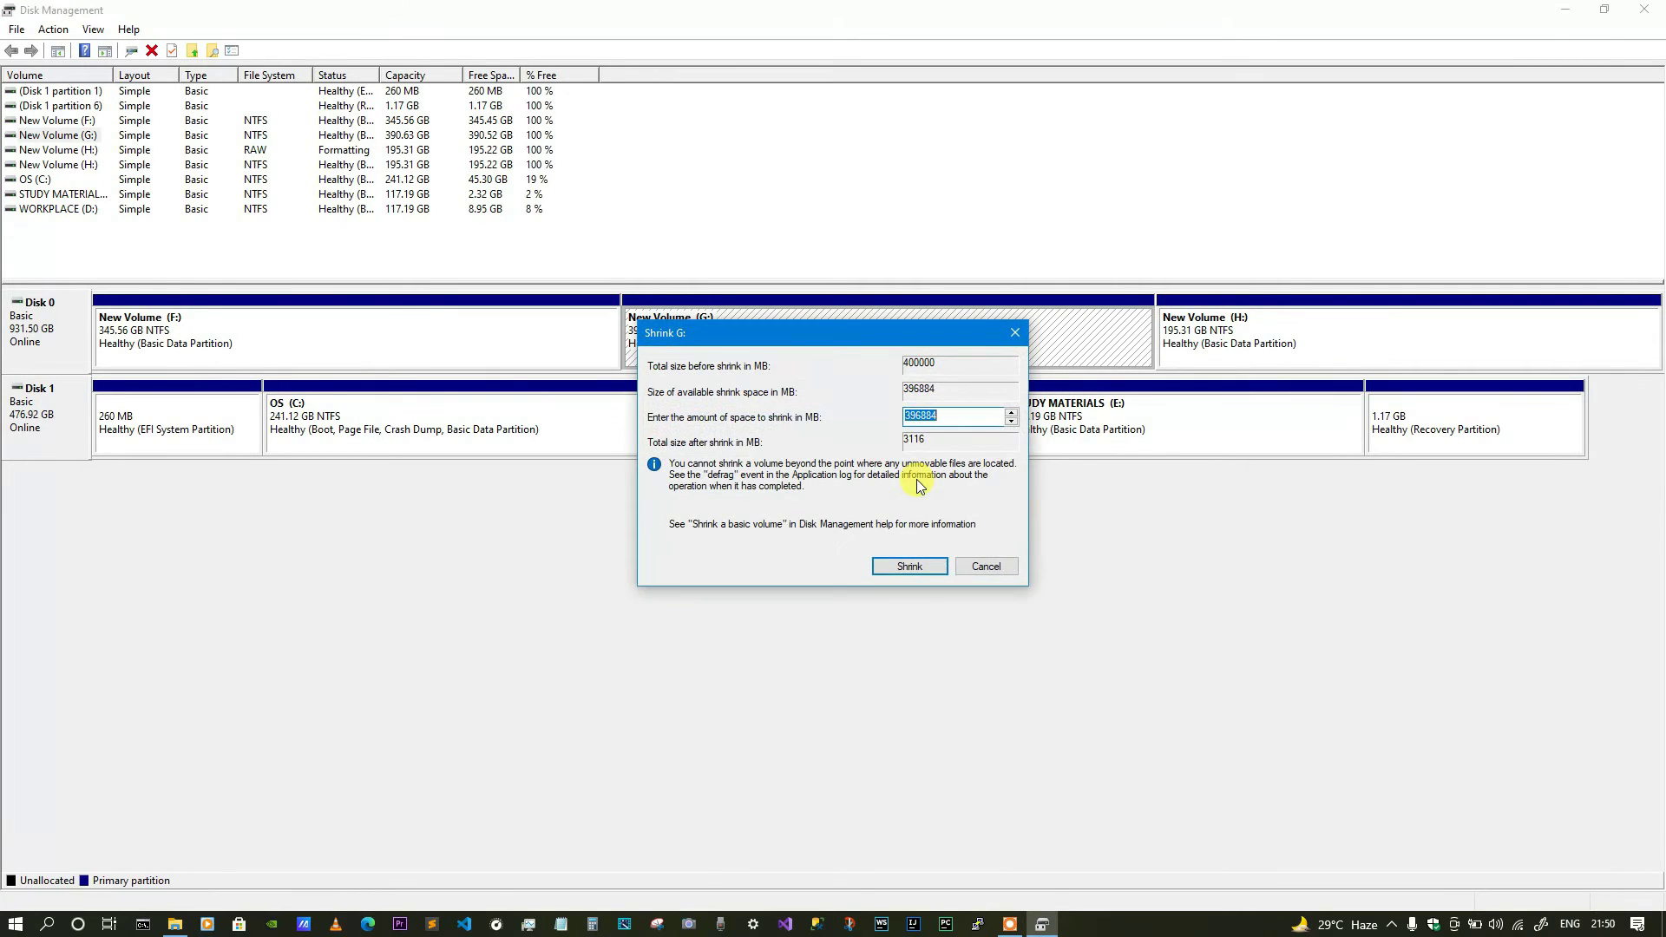
{"action": "type", "text": "200000"}
{"action": "left_click", "coordinate": [910, 566]}
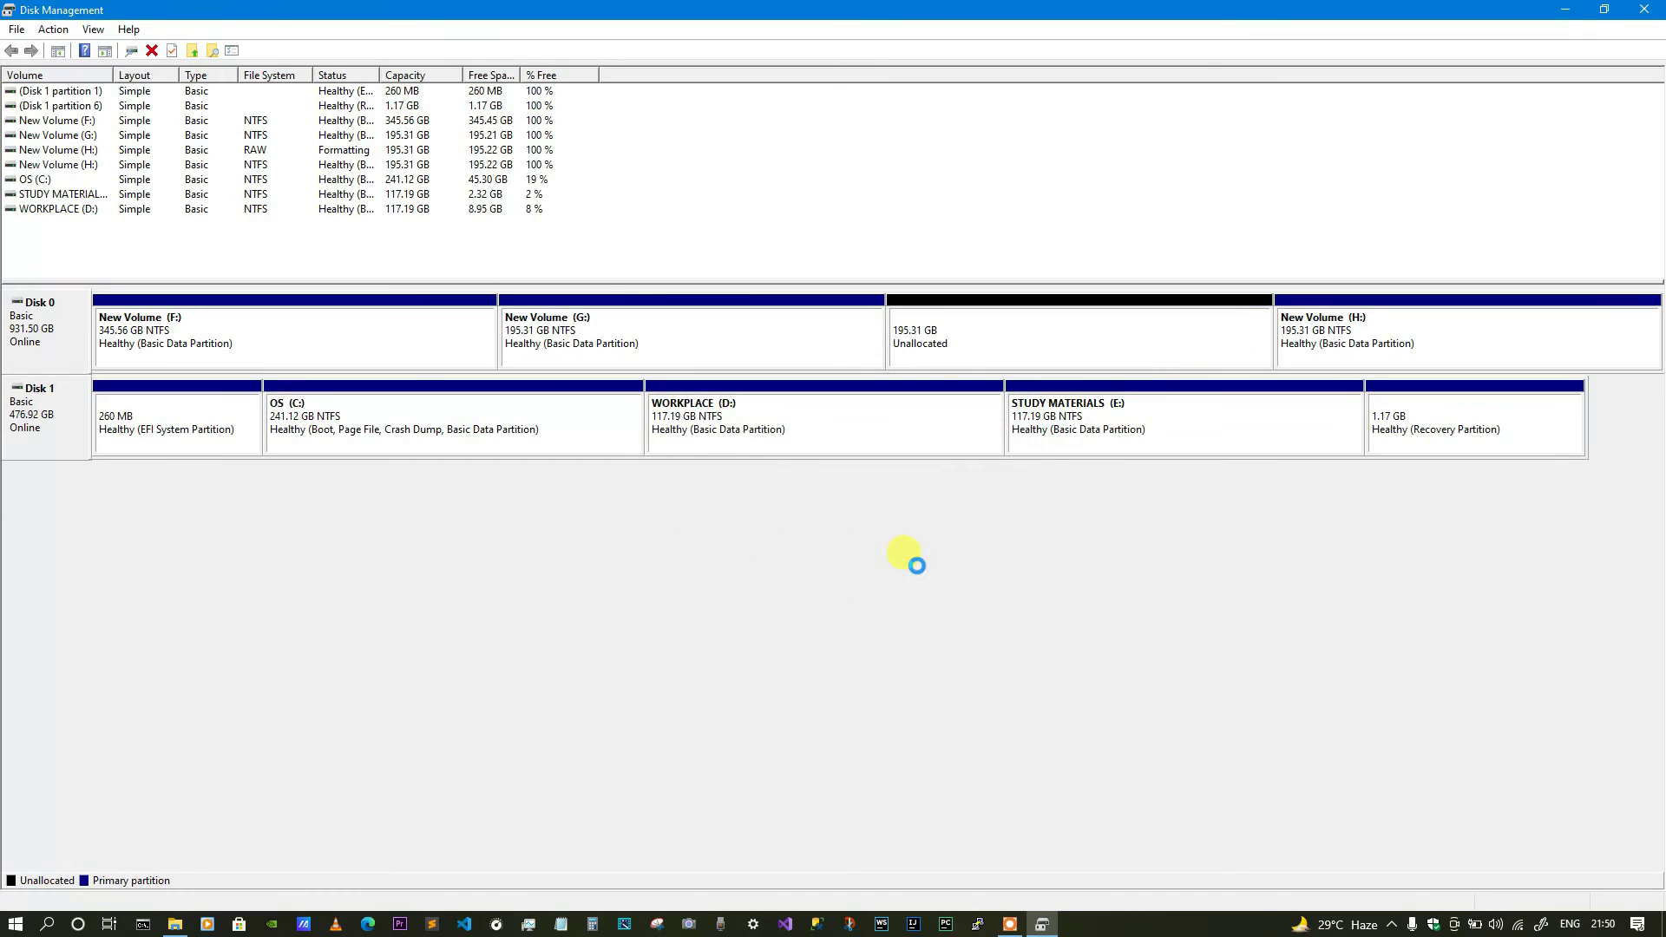
- Create a 199999 MB simple volume I: with NTFS quick format between G: and H:
{"action": "left_click", "coordinate": [1024, 336]}
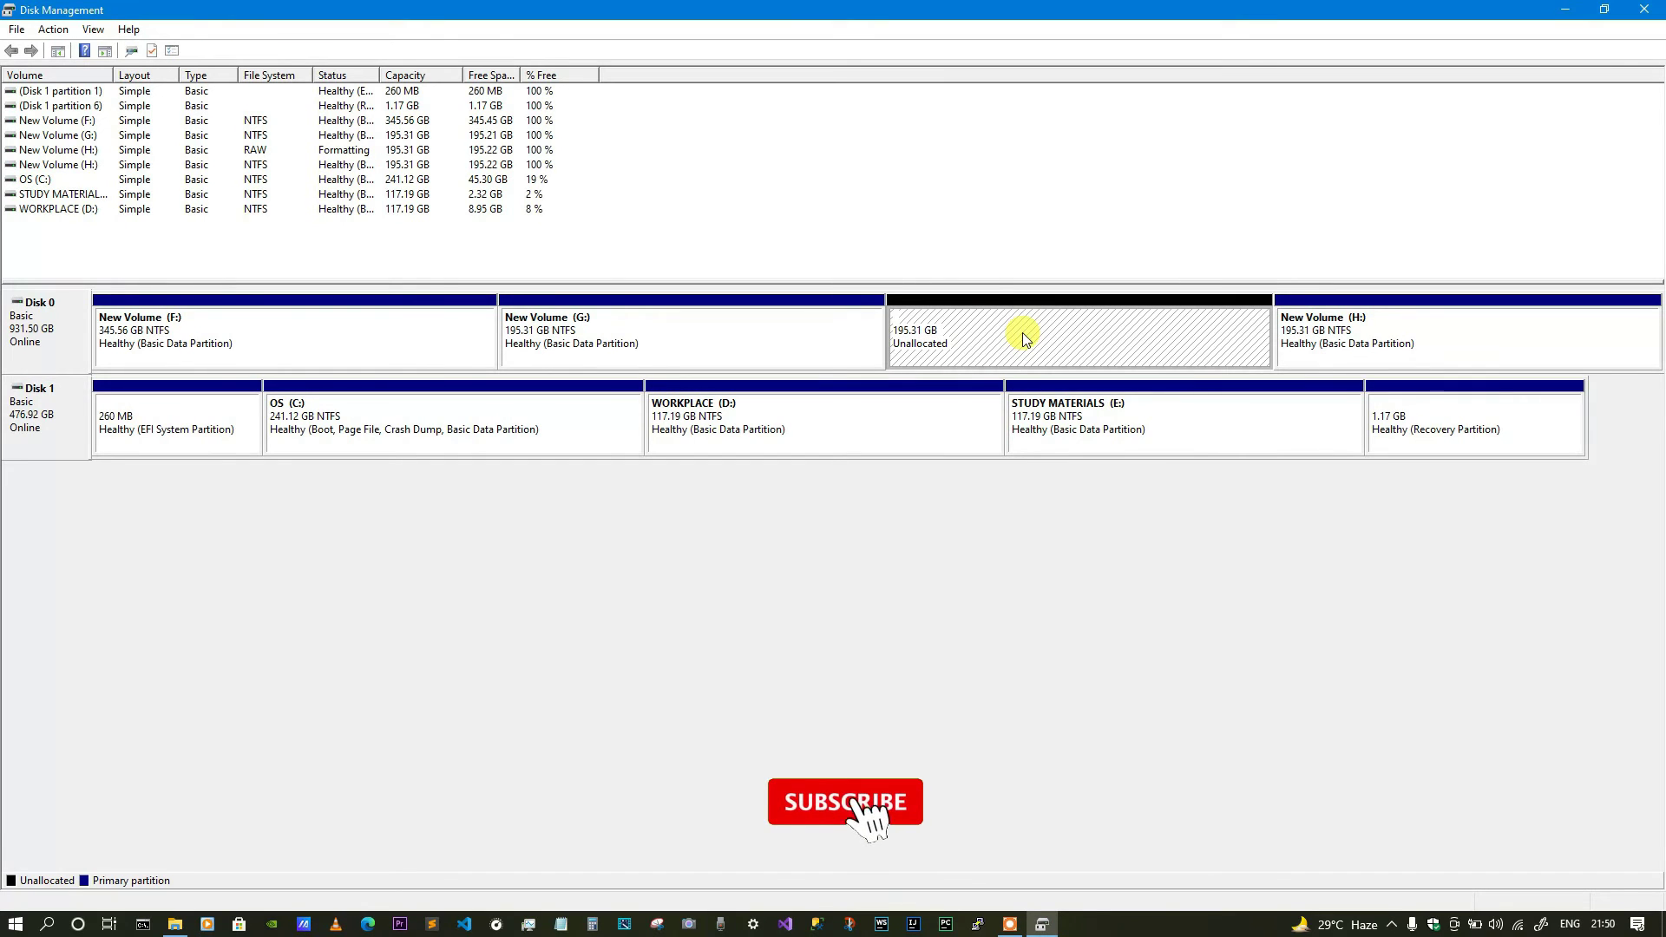
{"action": "right_click", "coordinate": [1023, 334]}
{"action": "left_click", "coordinate": [1101, 346]}
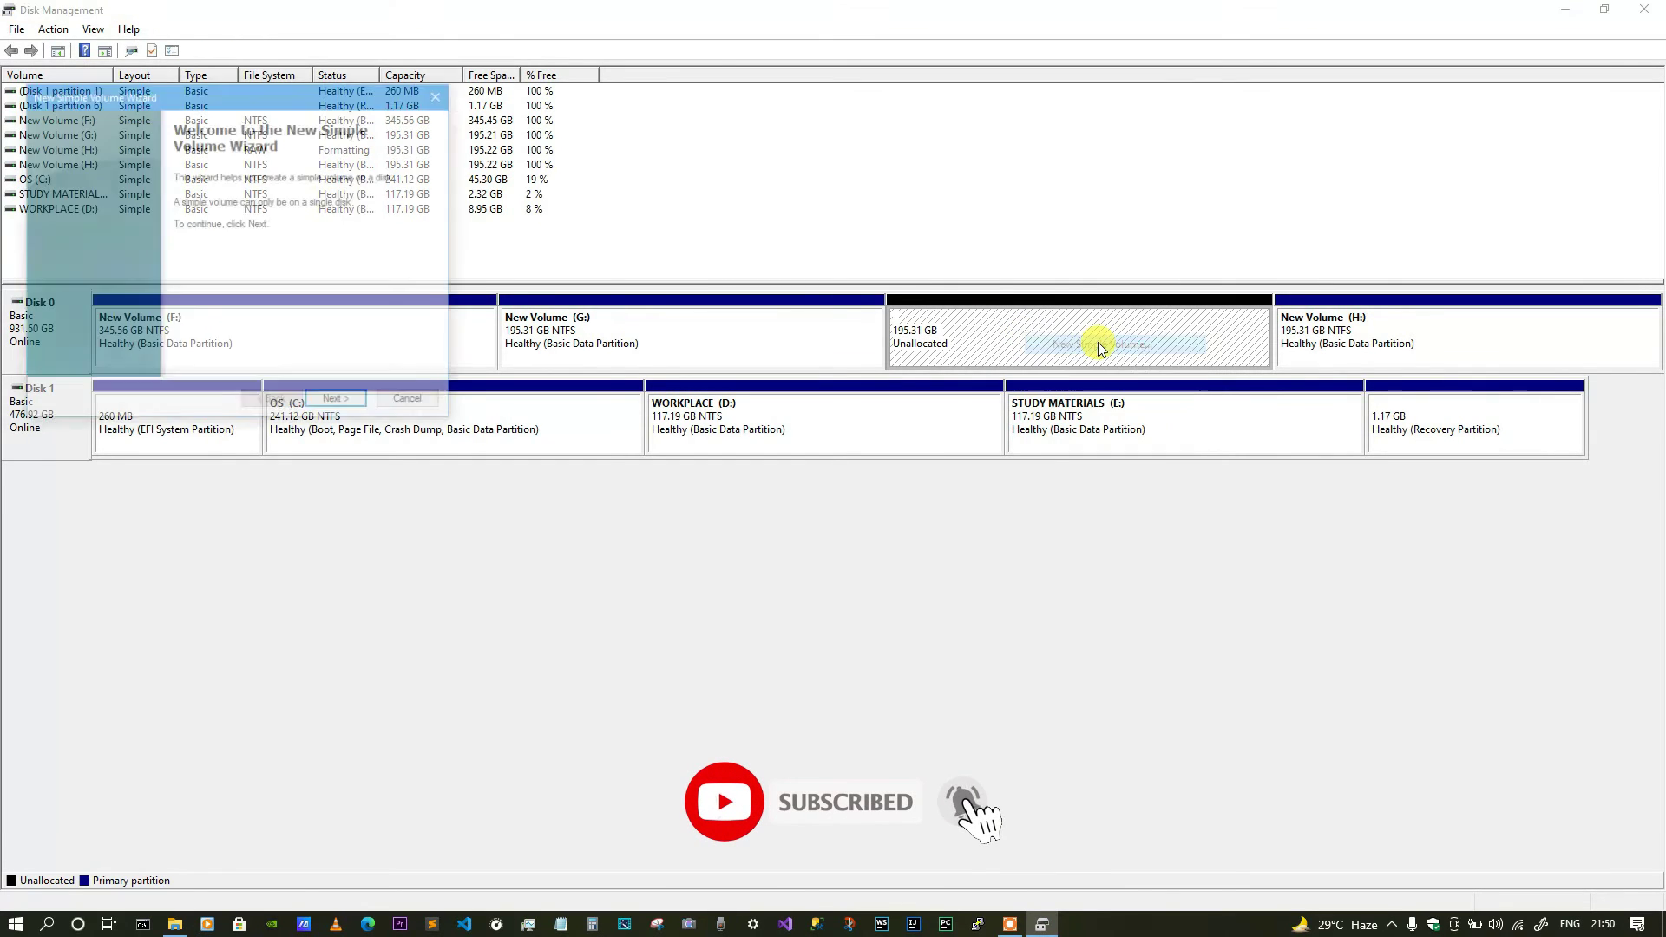
{"action": "left_click", "coordinate": [336, 403]}
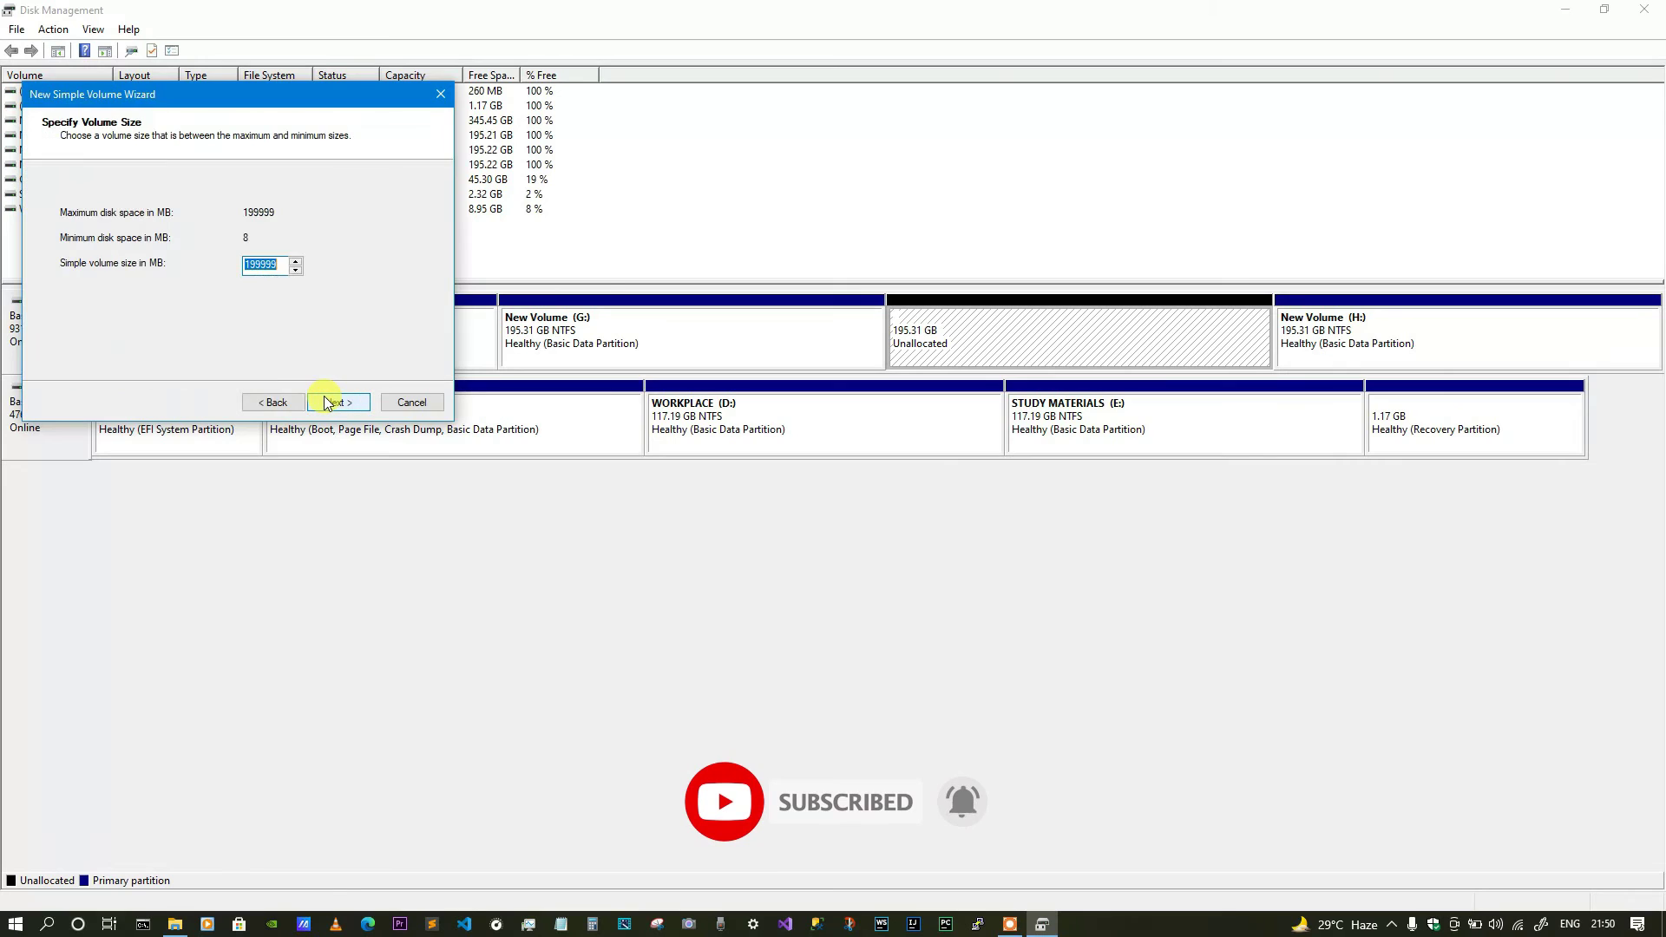
{"action": "left_click", "coordinate": [328, 403]}
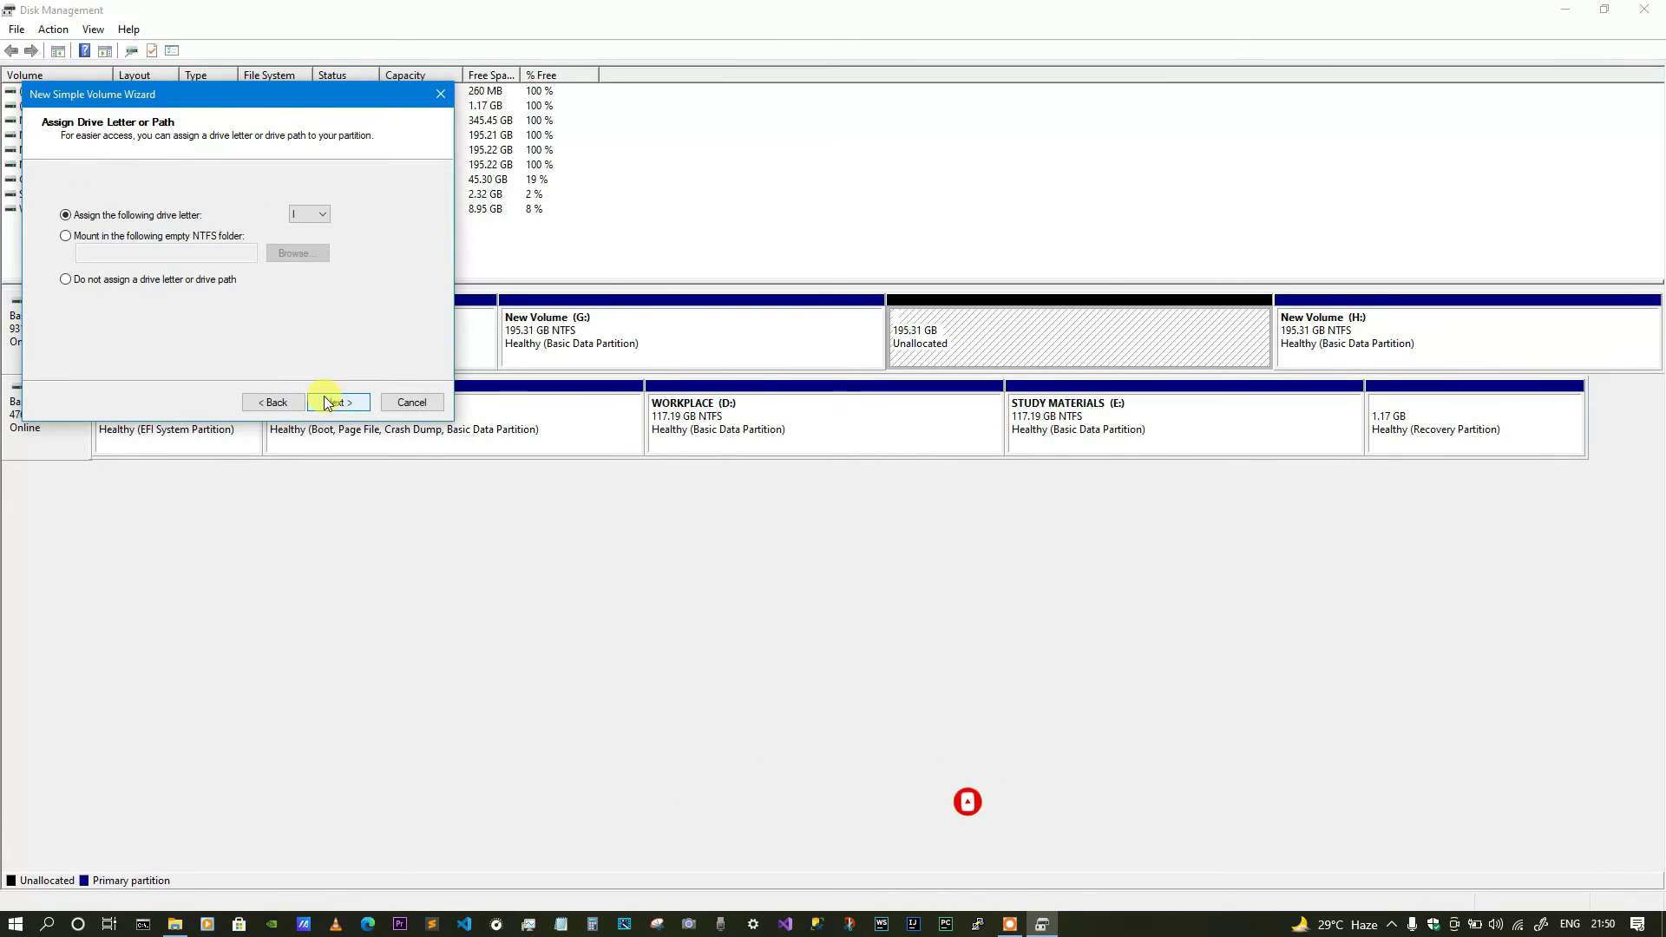
{"action": "left_click", "coordinate": [328, 403]}
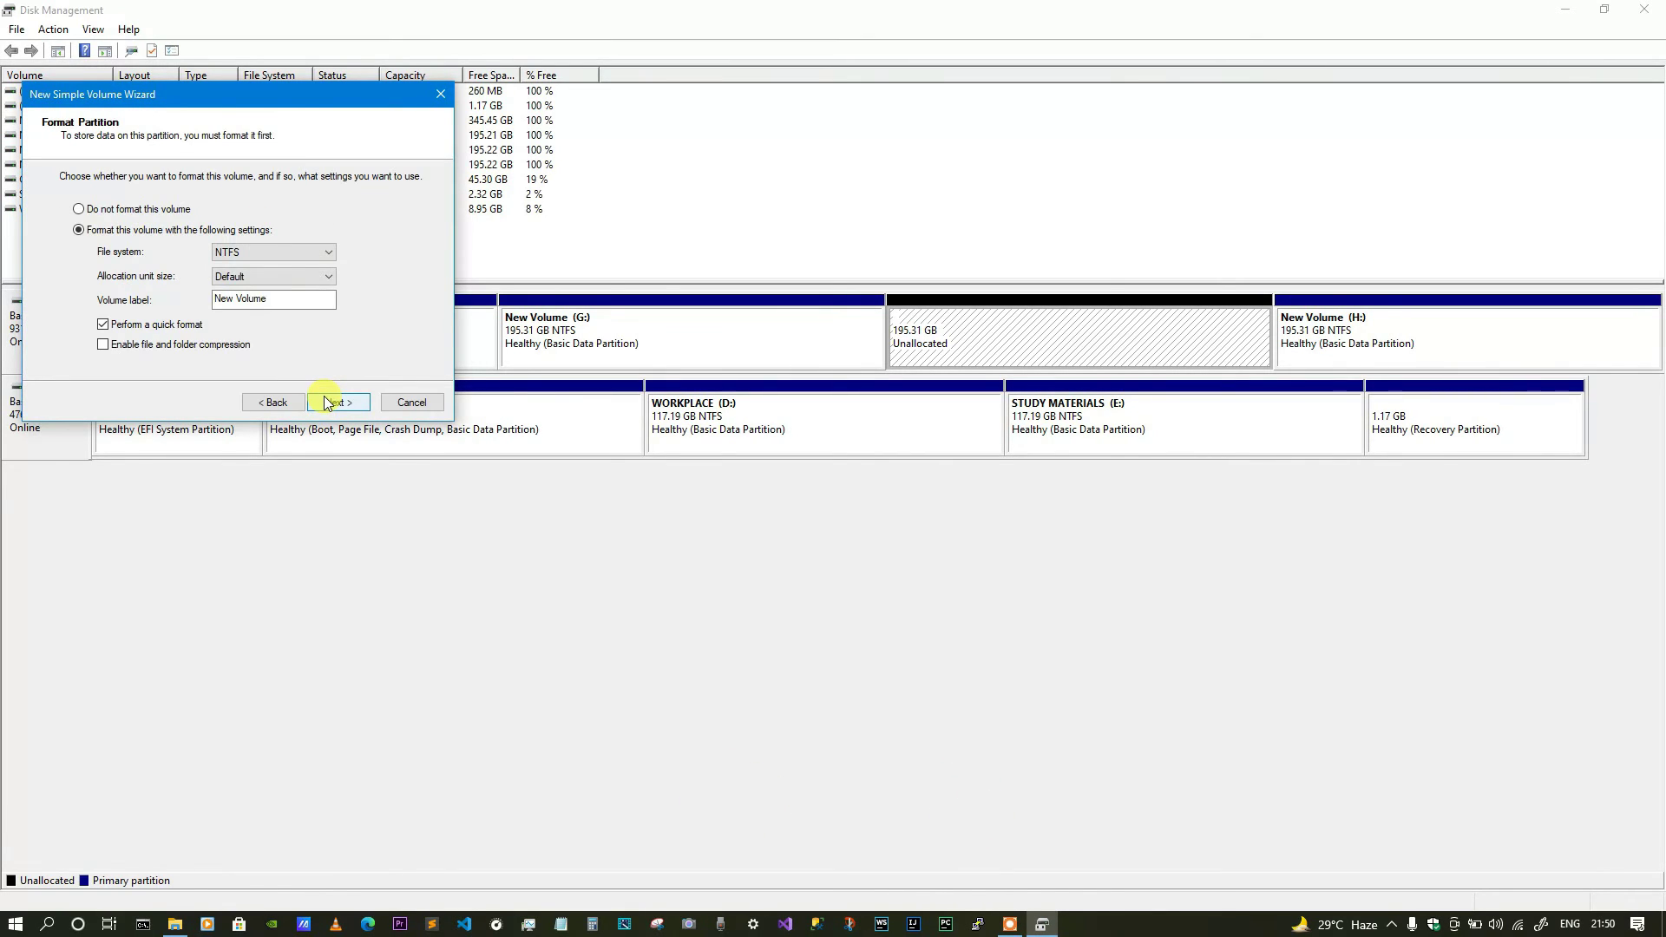
{"action": "left_click", "coordinate": [340, 403]}
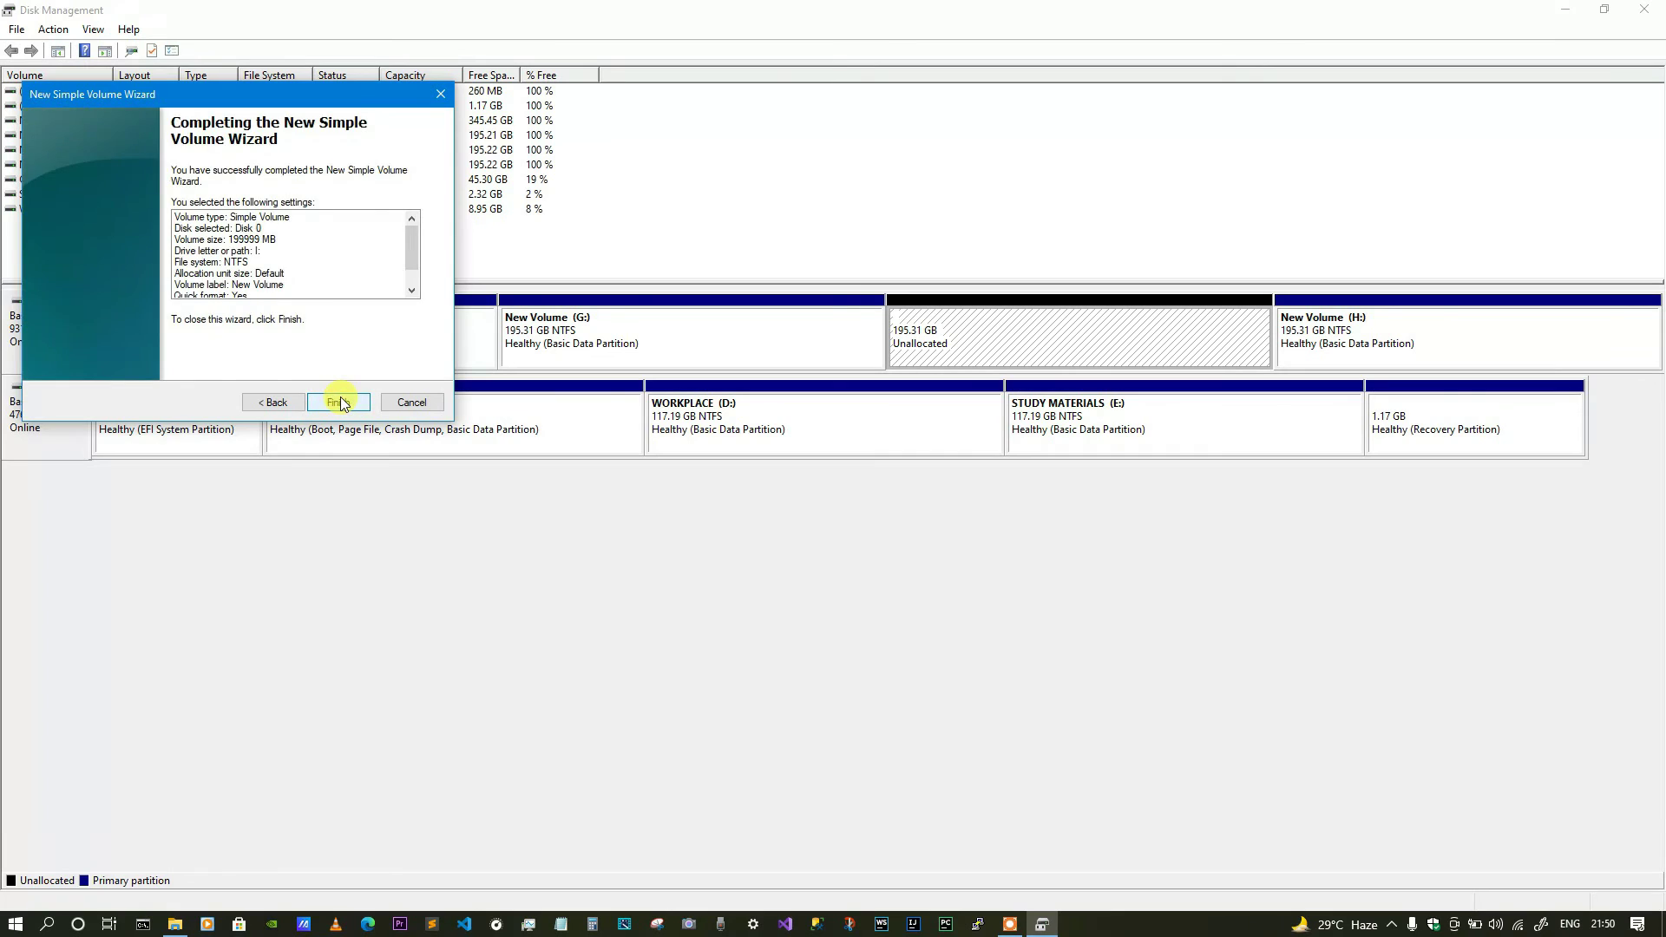
{"action": "left_click", "coordinate": [340, 402]}
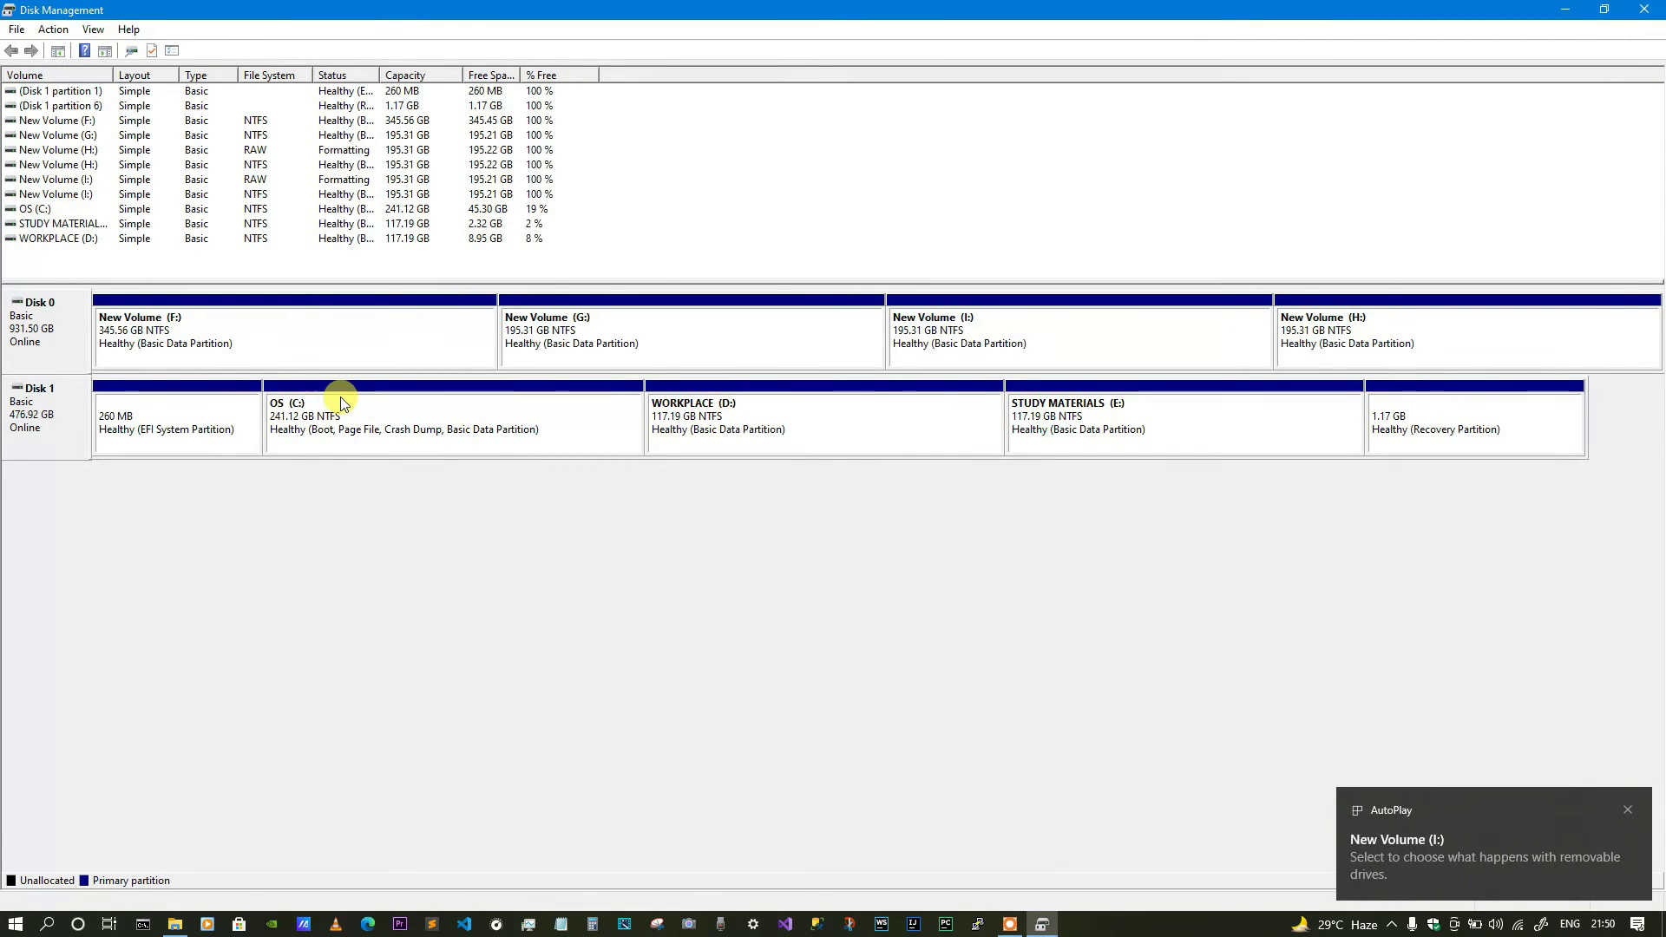
{"action": "left_click", "coordinate": [740, 327]}
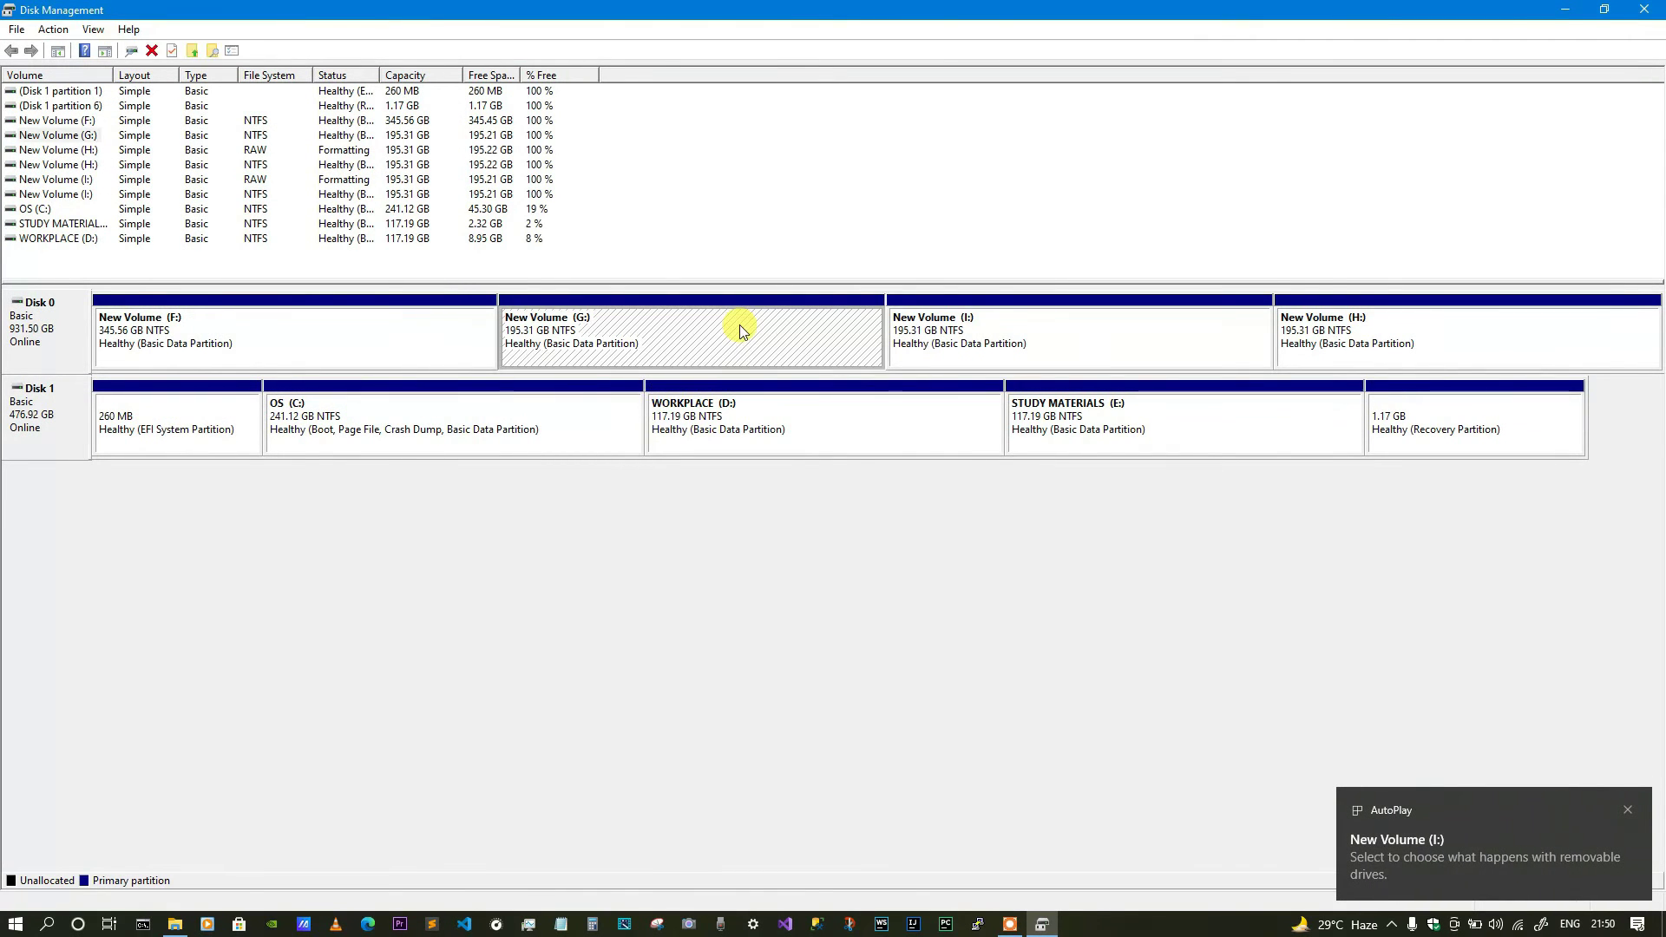
{"action": "left_click", "coordinate": [1035, 325]}
{"action": "left_click", "coordinate": [1293, 336]}
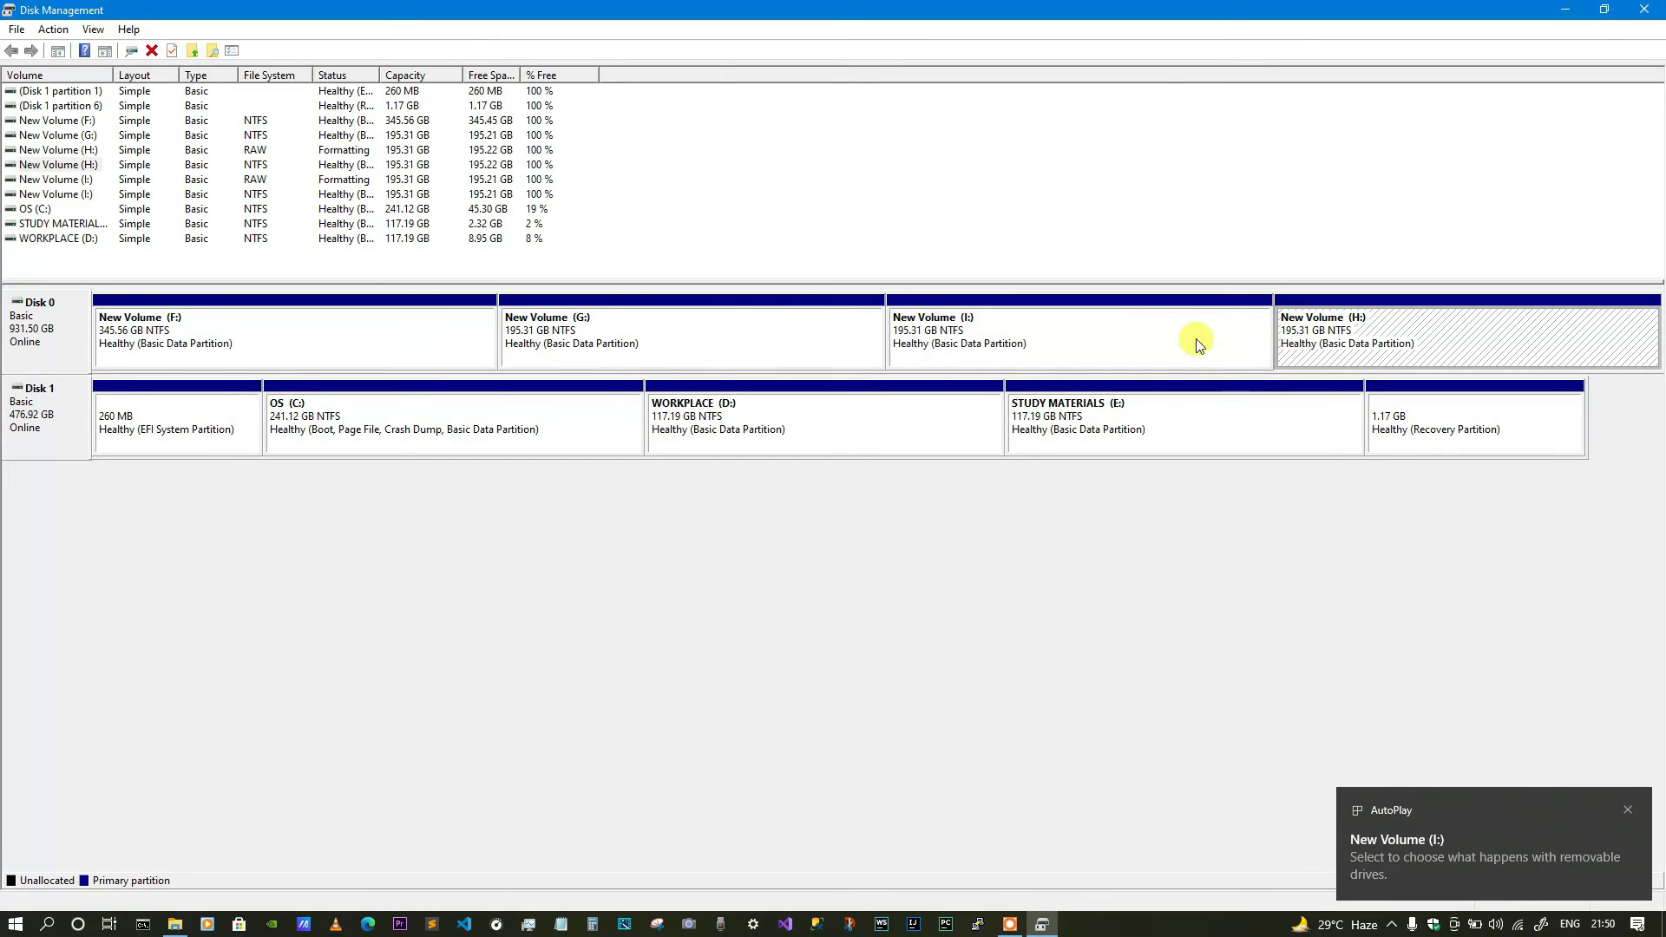
{"action": "left_click", "coordinate": [370, 361]}
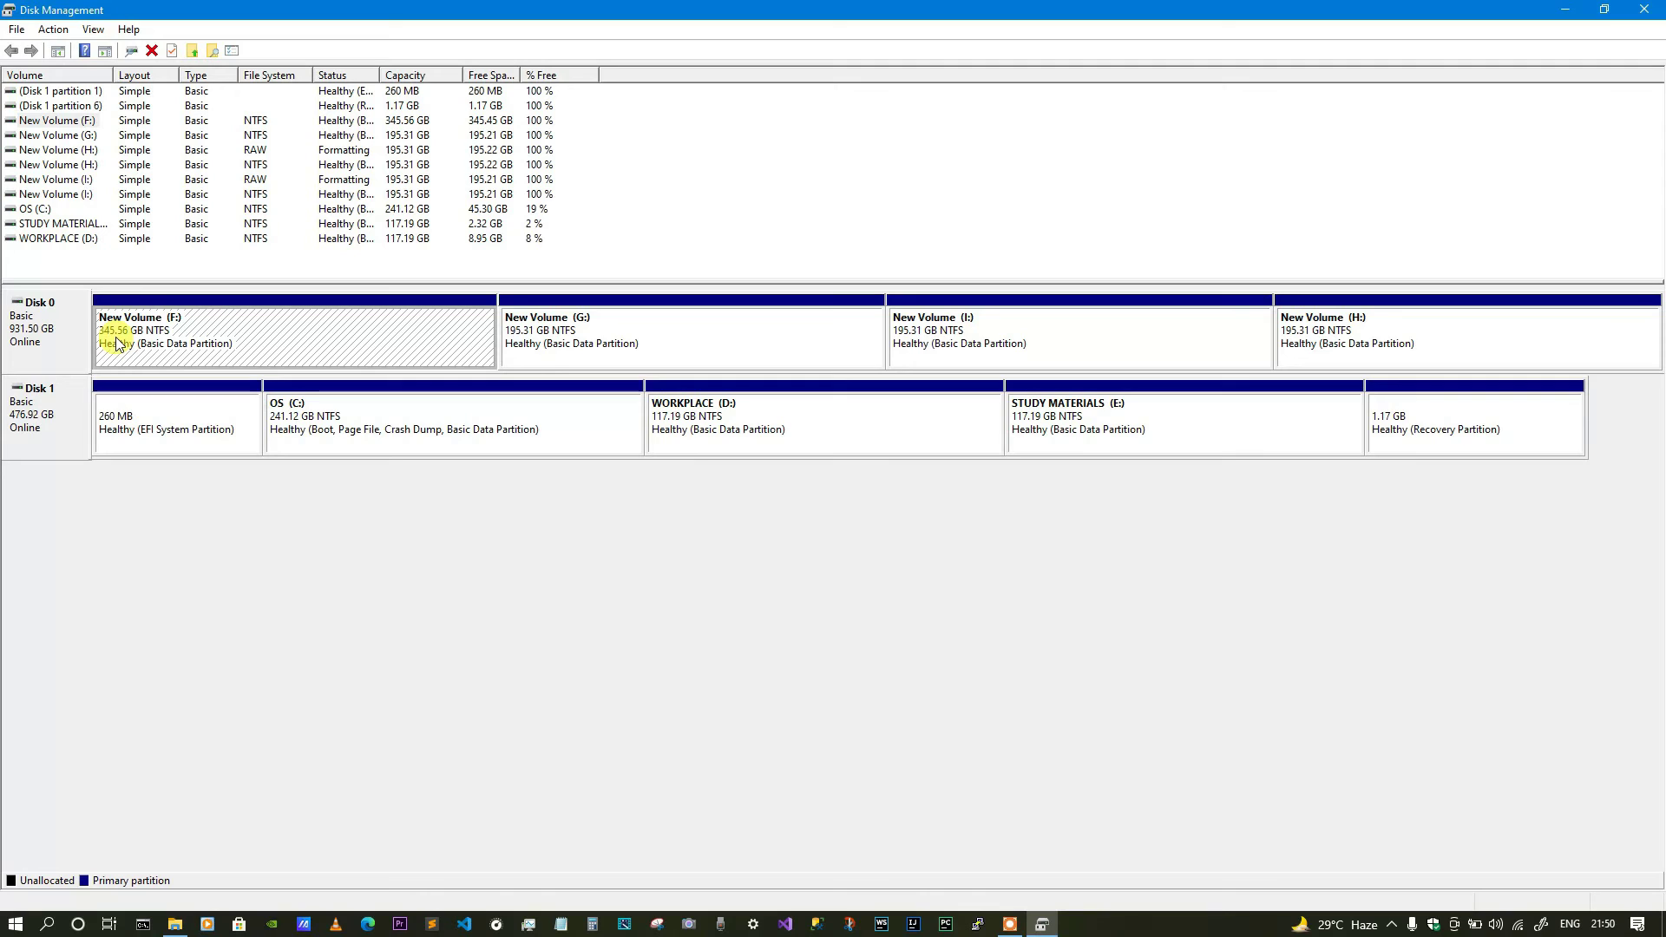
{"action": "left_click", "coordinate": [655, 320]}
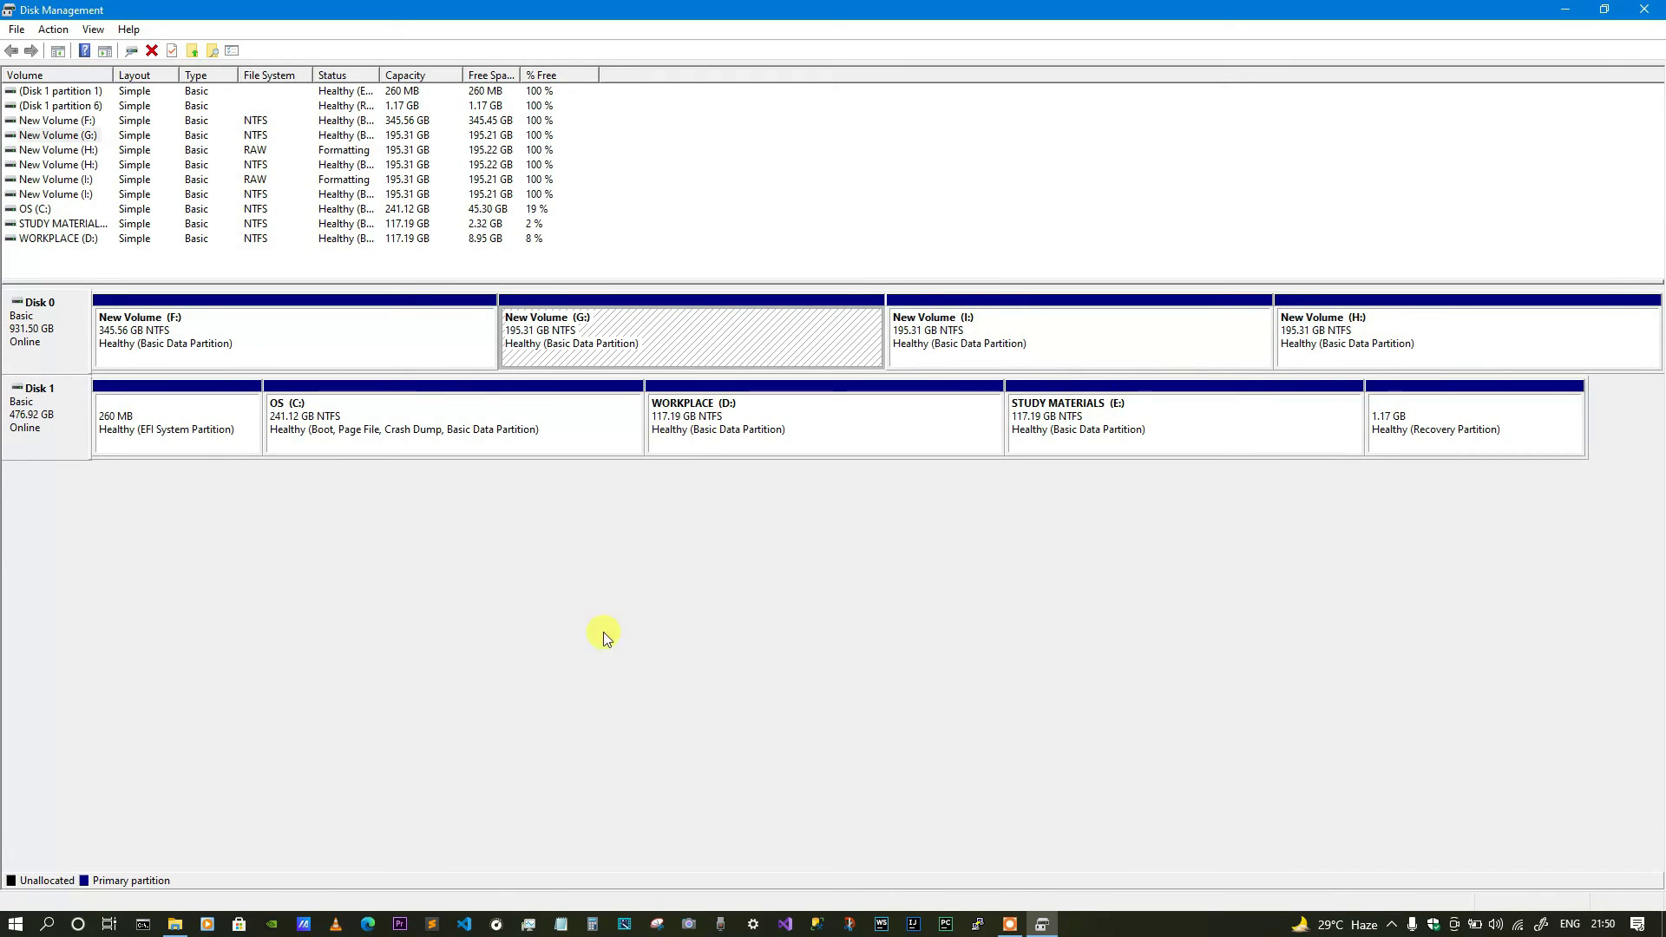
- Open This PC and inspect the New Volume (F:) and (G:) drive tiles
{"action": "left_click", "coordinate": [176, 924]}
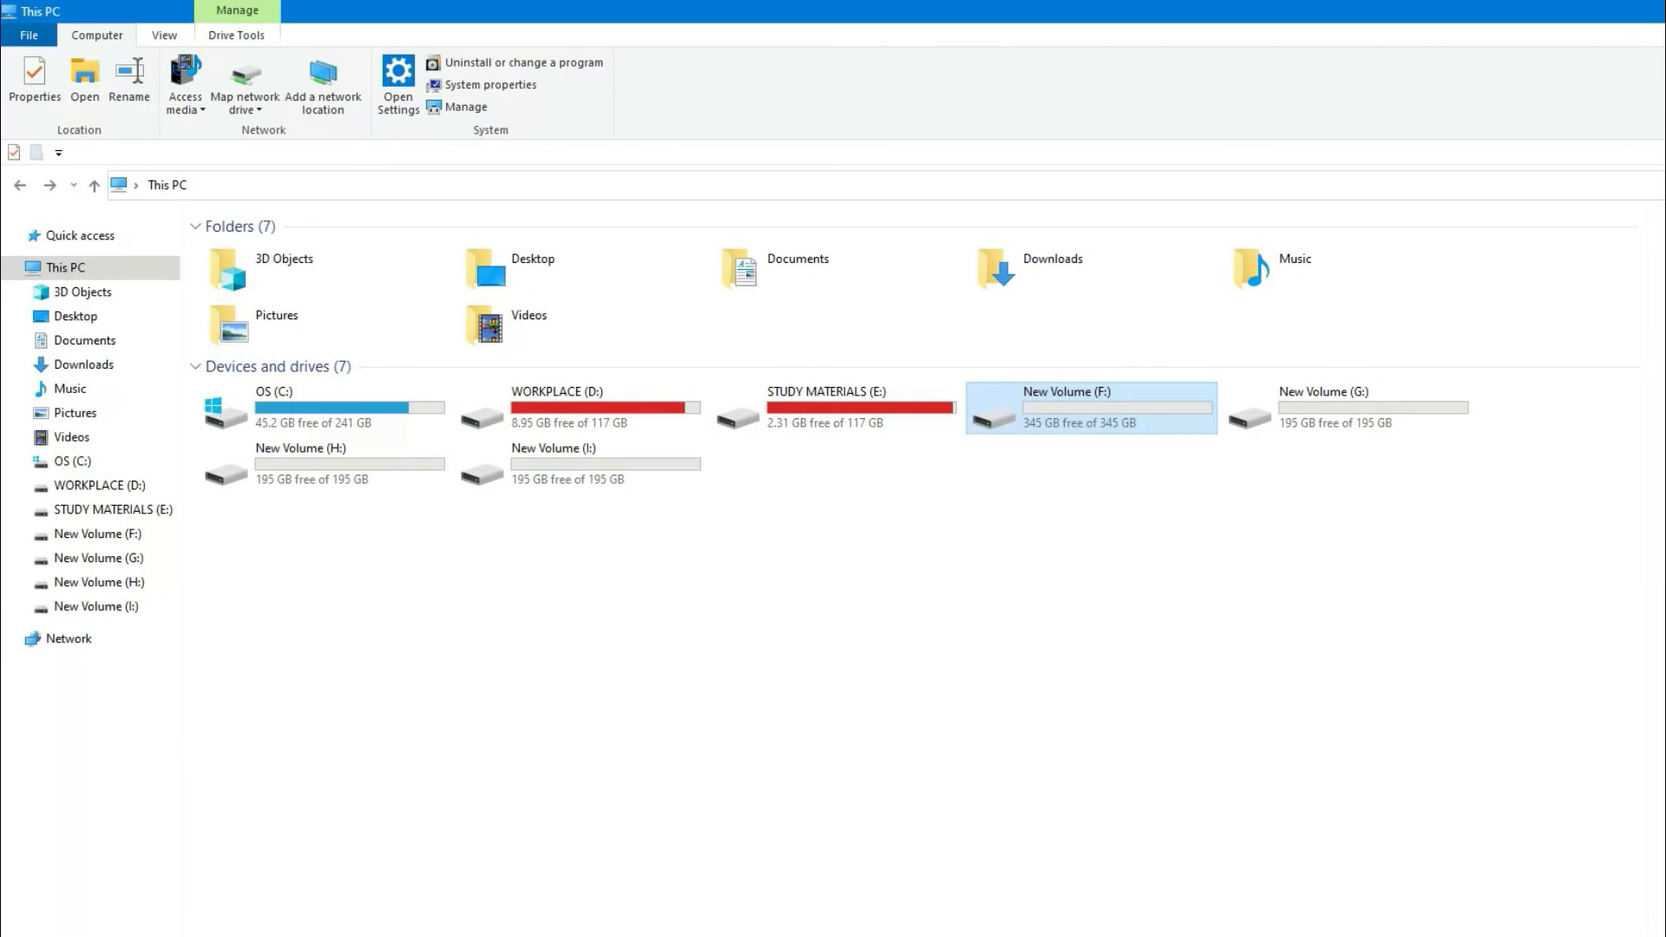
{"action": "left_click", "coordinate": [1104, 424]}
{"action": "left_click", "coordinate": [1309, 408]}
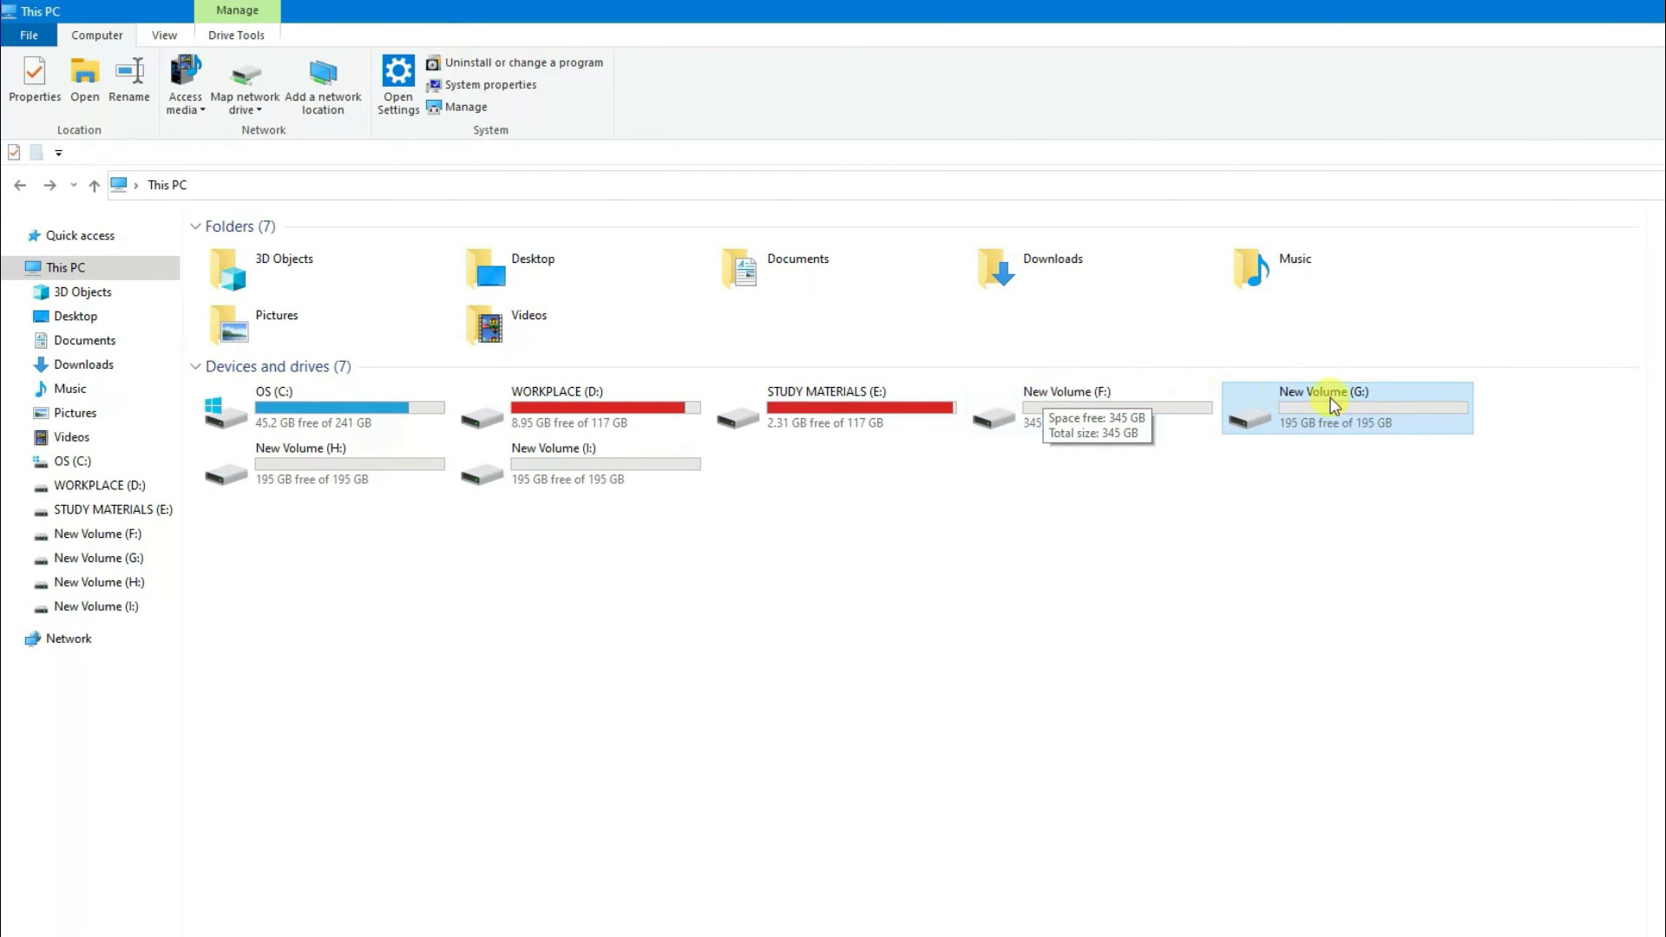
{"action": "left_click", "coordinate": [926, 539]}
{"action": "left_click", "coordinate": [1074, 392]}
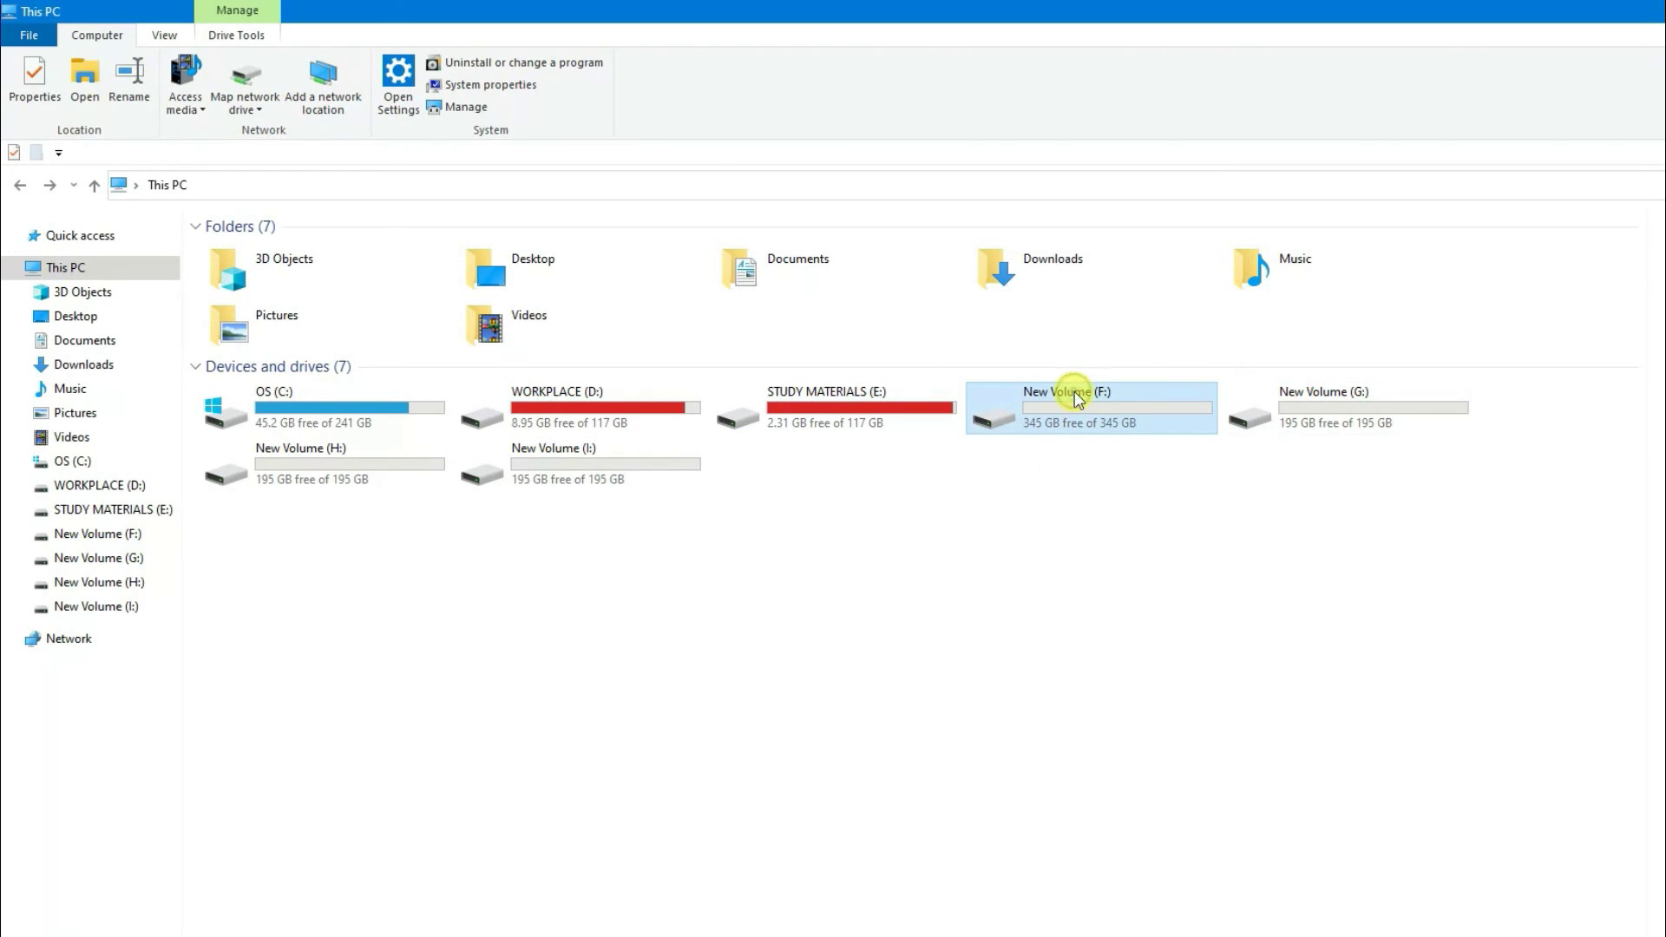